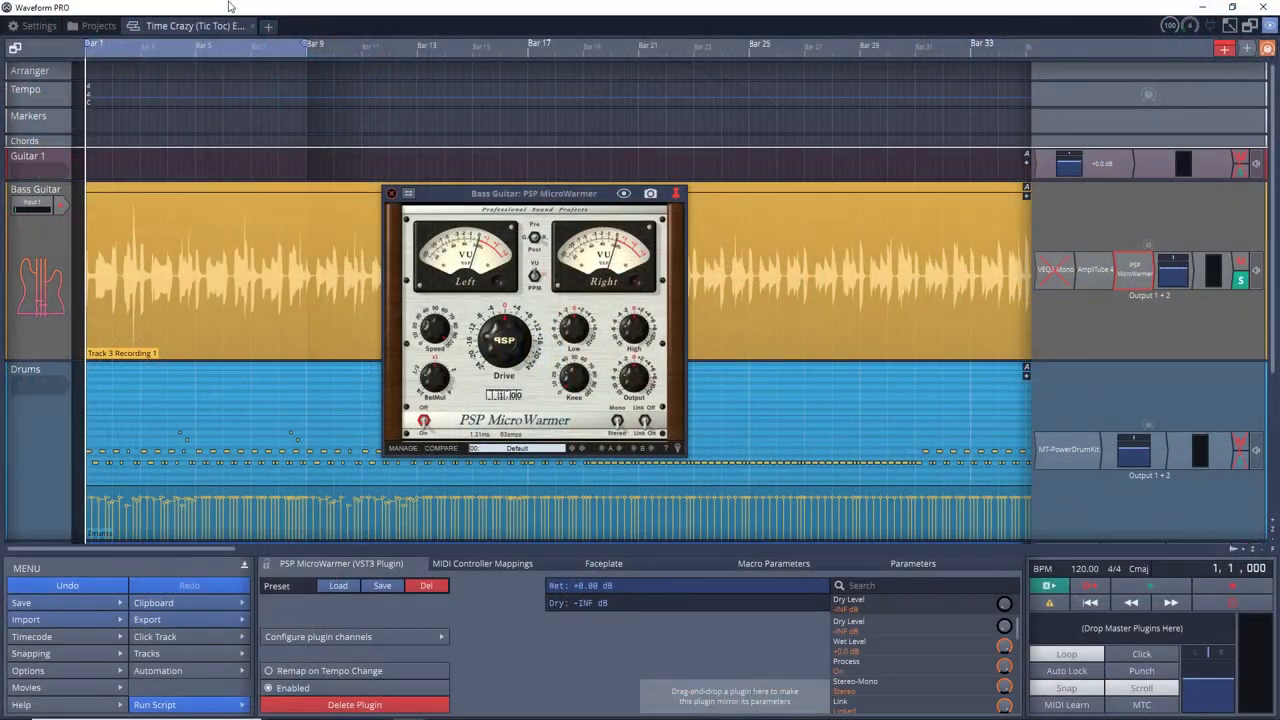
Play the bass guitar track, load MicroWarmer's Bass Line Track preset and lower the Output level.
key(space)
click(517, 448)
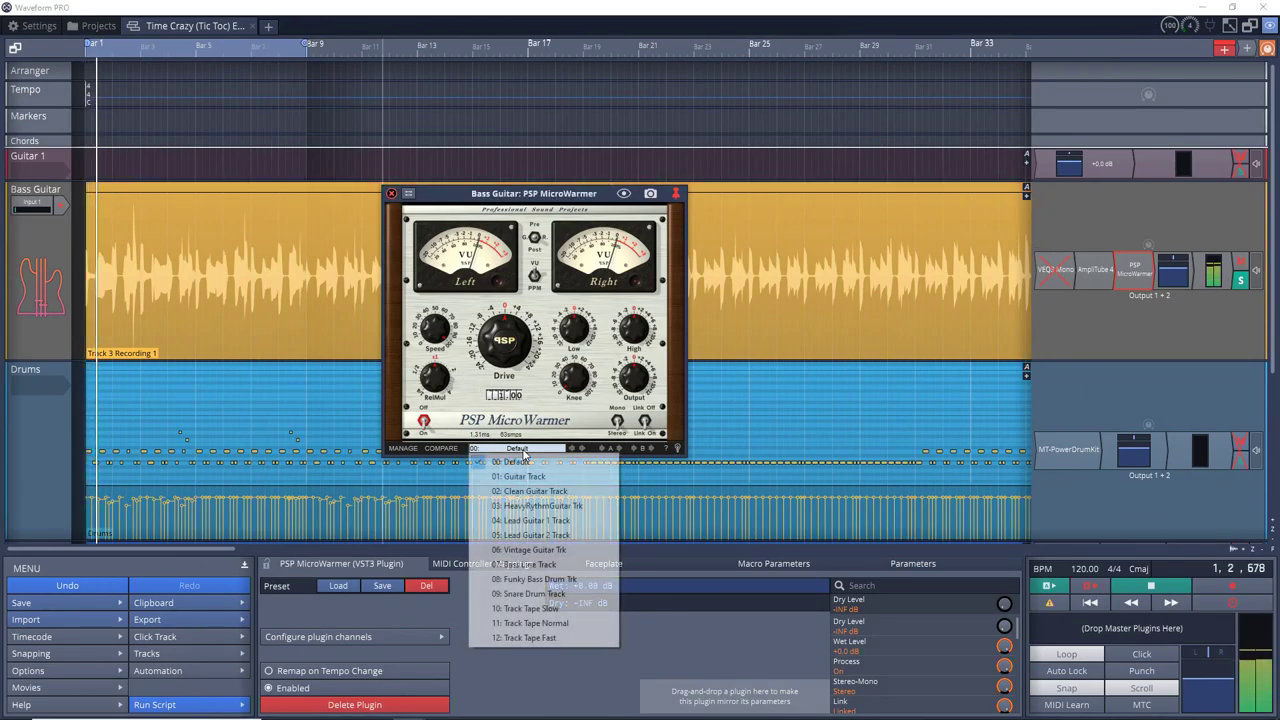
click(548, 566)
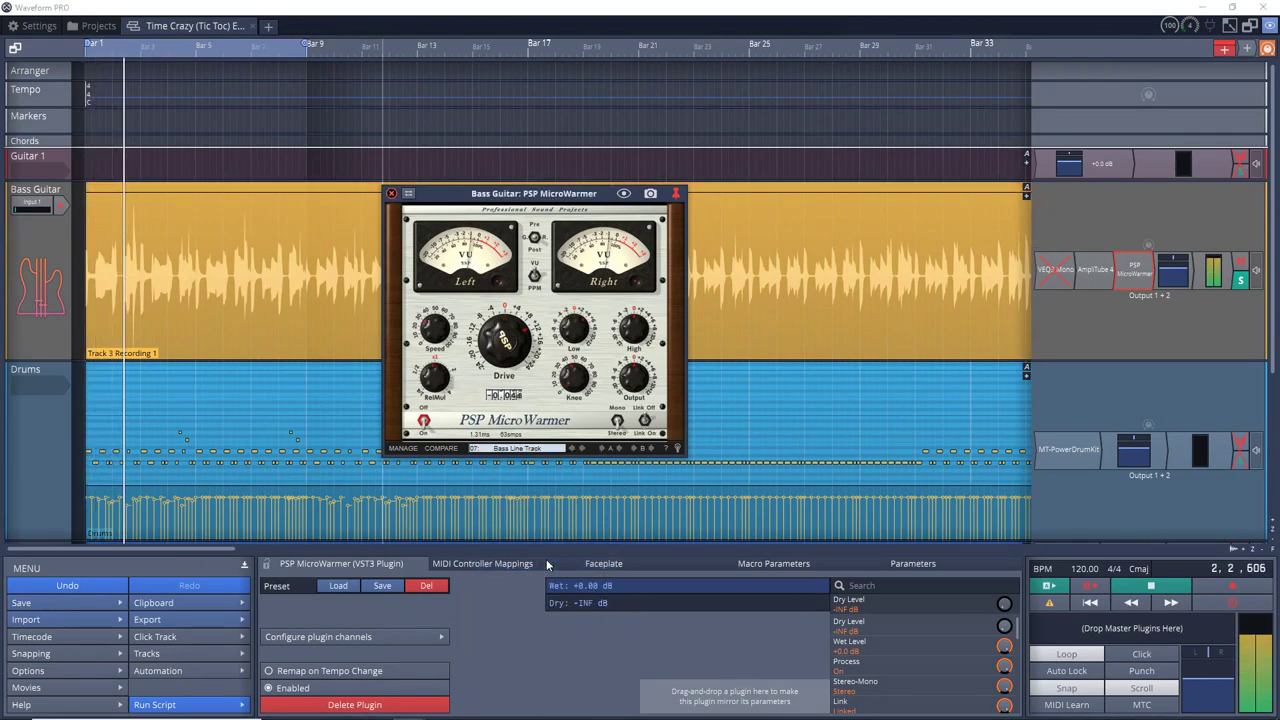
drag(633, 378, 622, 432)
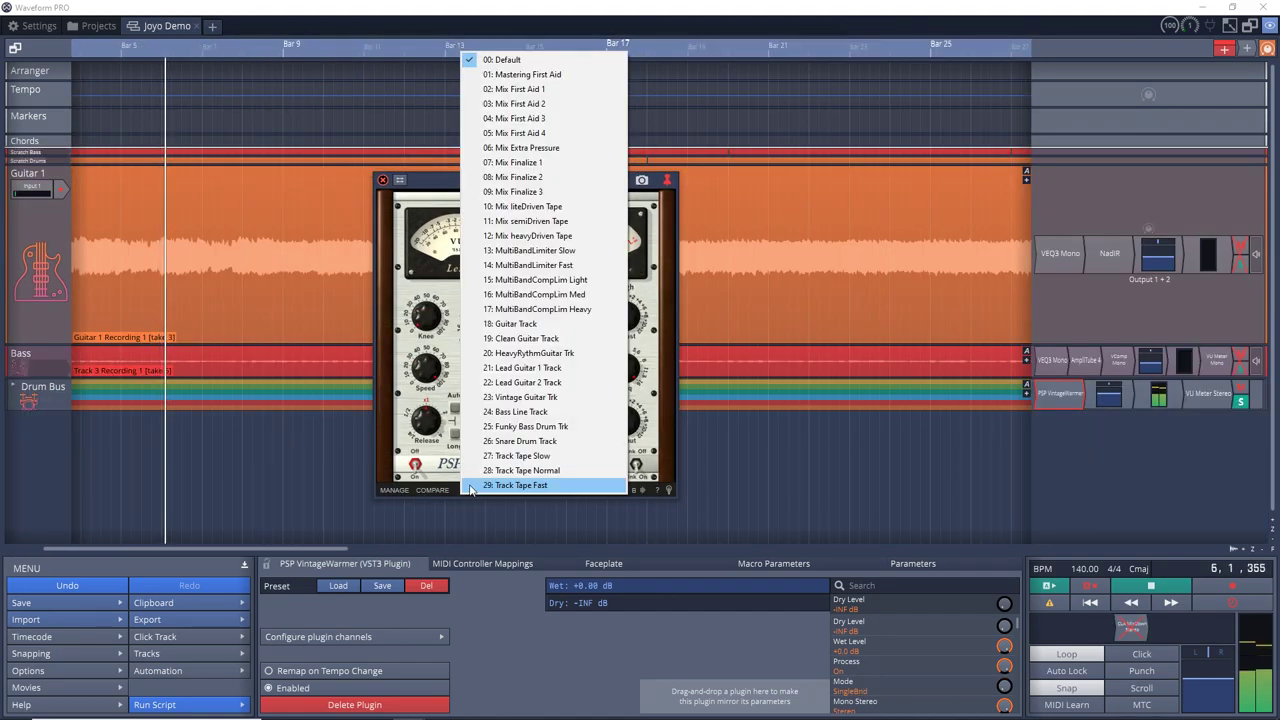
Load the Snare Drum Track preset in the Drum Bus VintageWarmer and raise the Low Adjust gain.
click(522, 441)
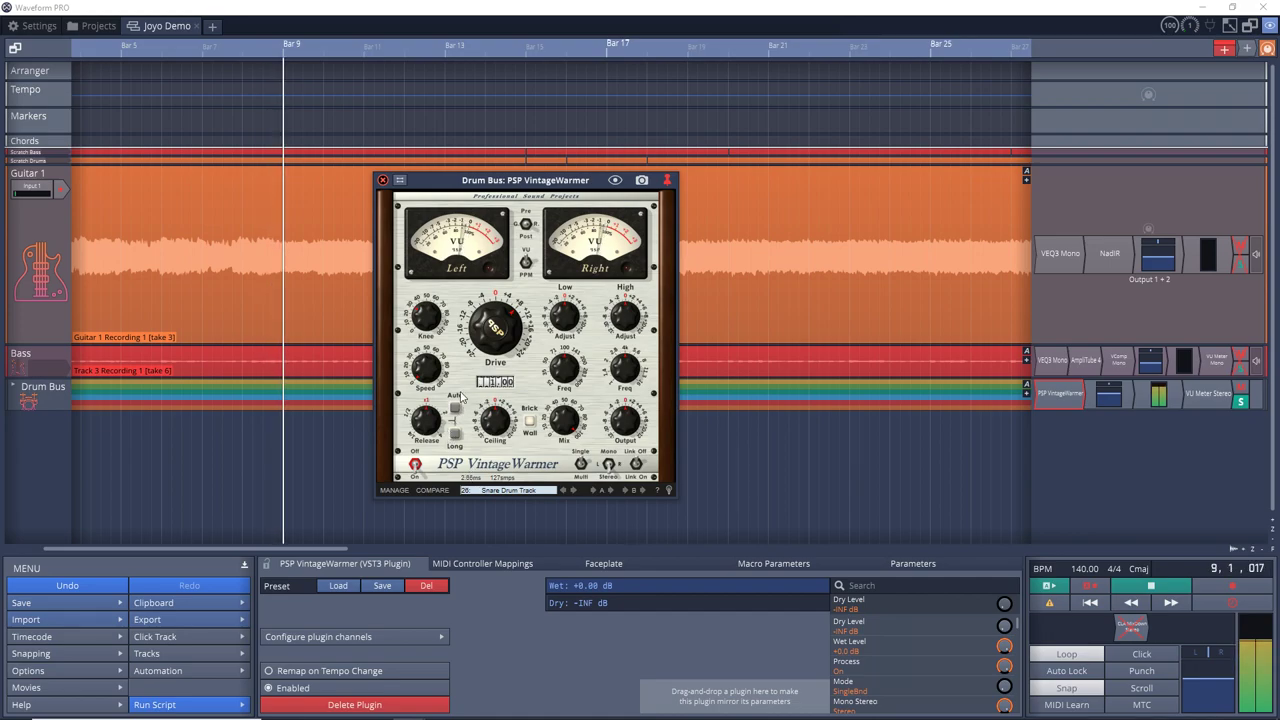
drag(565, 322, 554, 298)
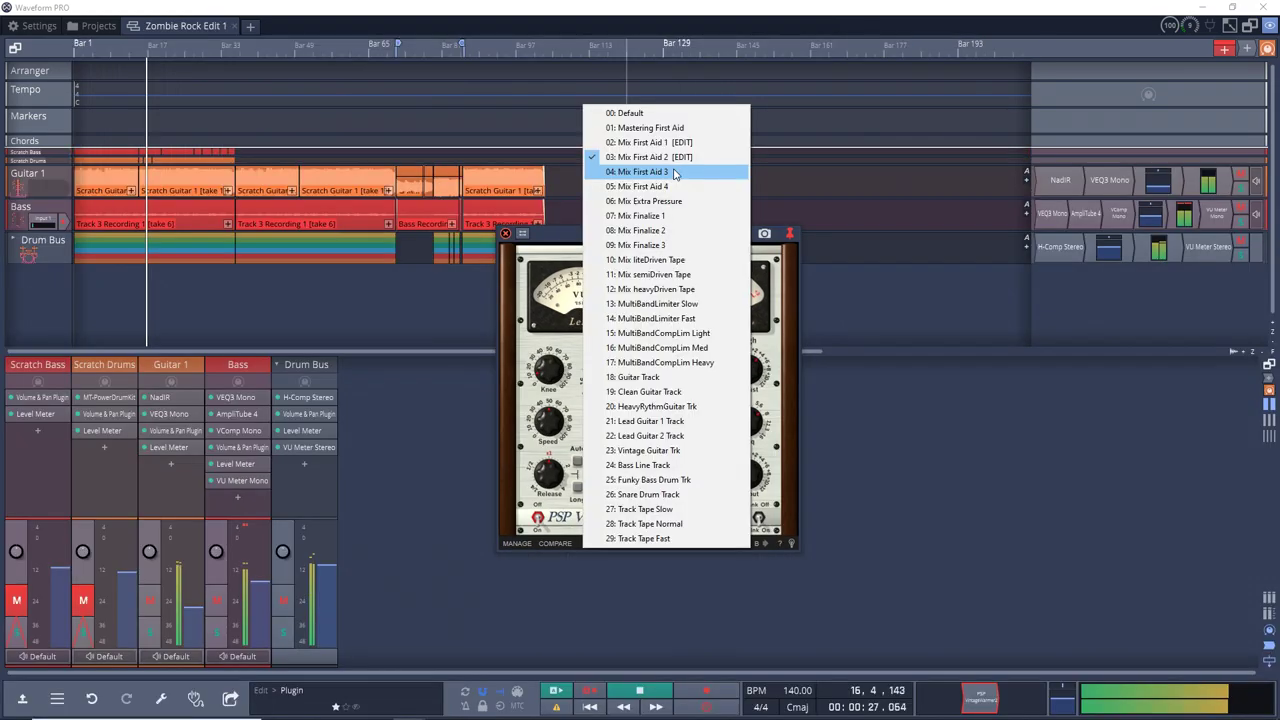
Load the Mix First Aid 3 preset in the master VintageWarmer2 and lower its Drive.
click(673, 168)
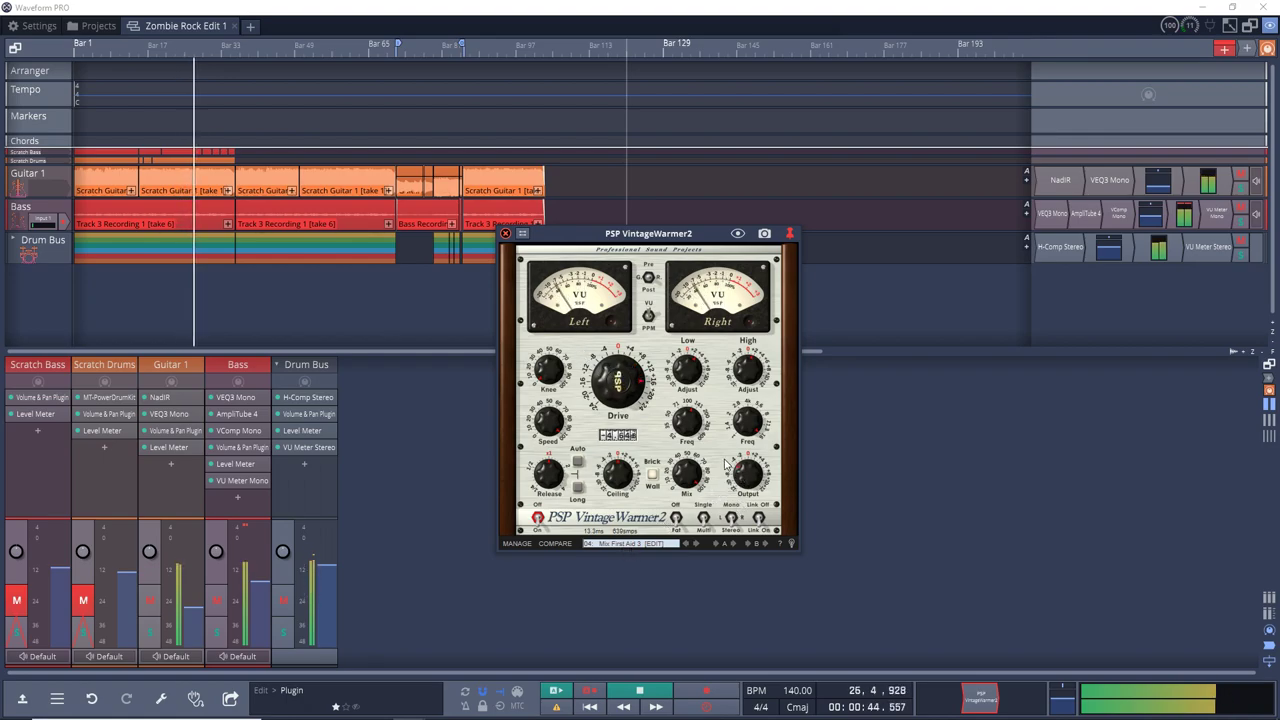
drag(592, 400, 606, 442)
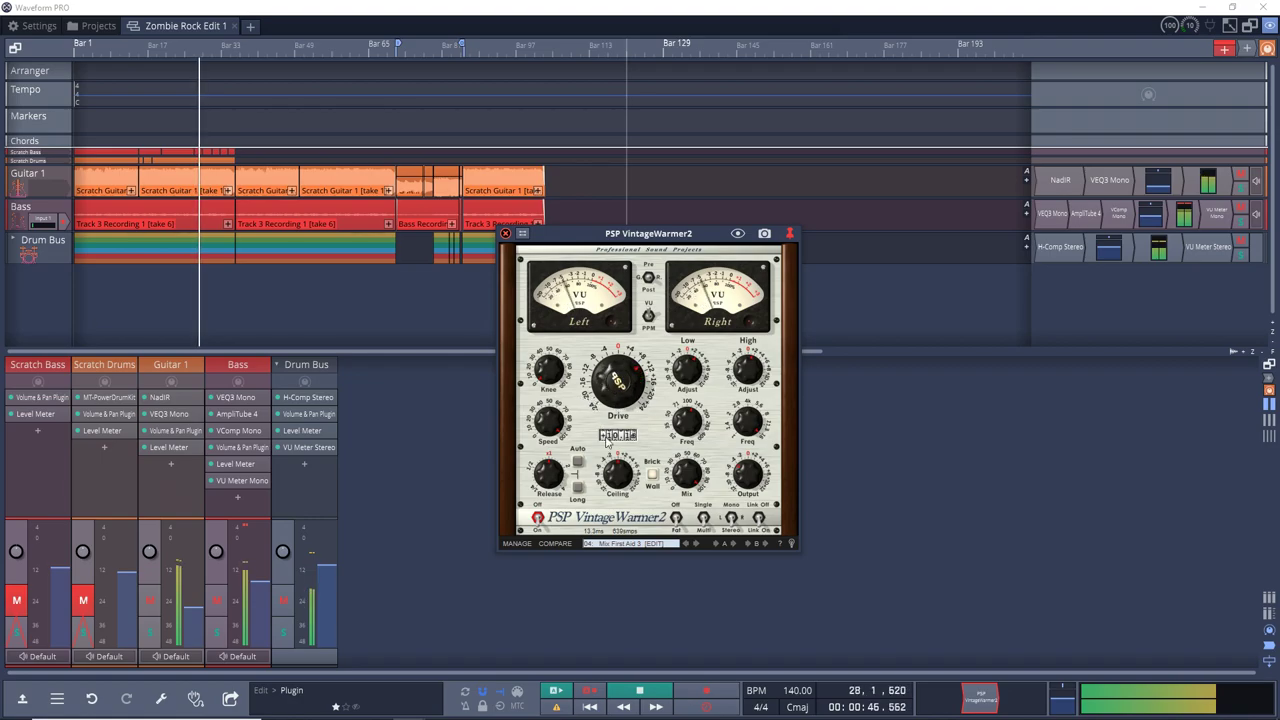
Switch the master VintageWarmer2 to the Mix First Aid 4 preset.
click(590, 545)
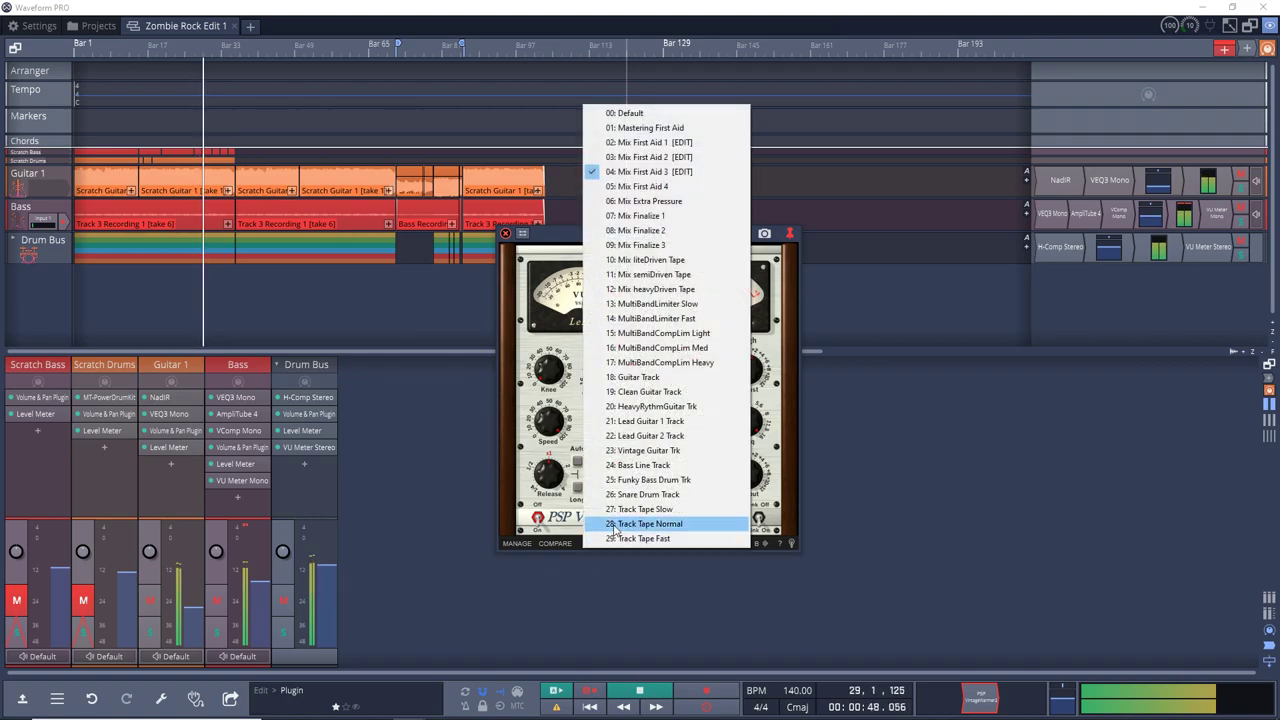
click(640, 180)
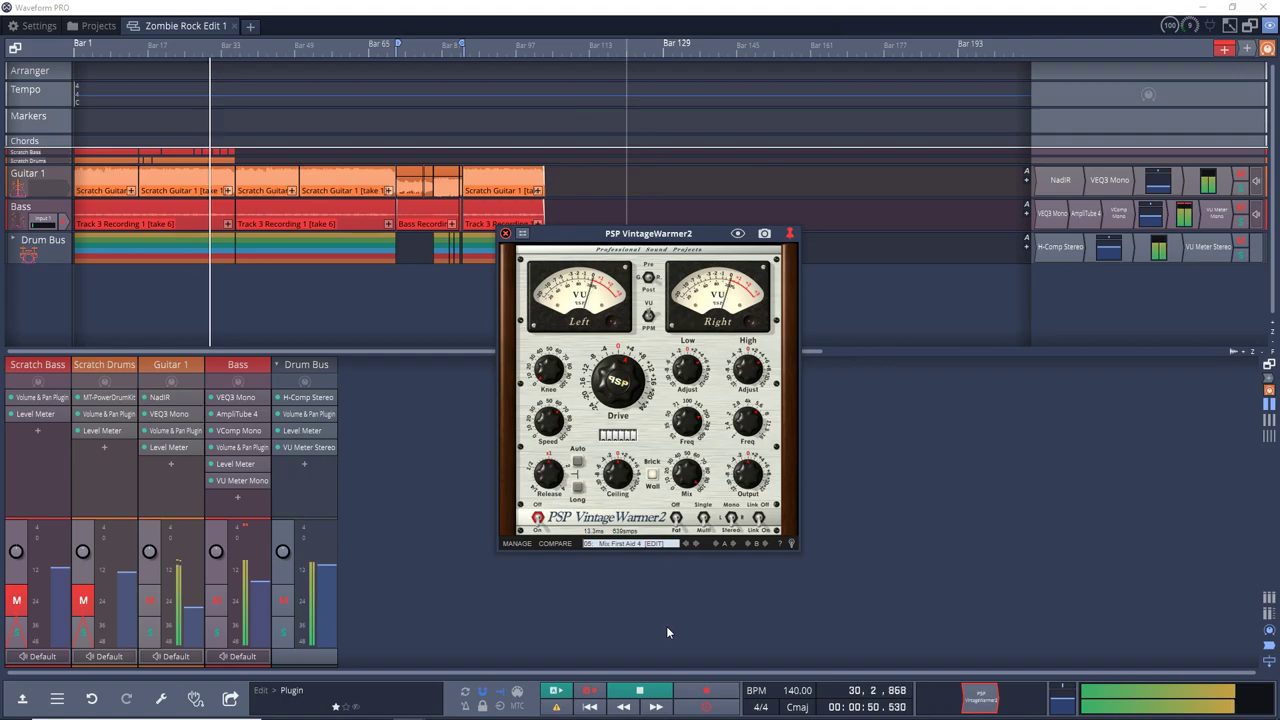
mouse_move(744, 478)
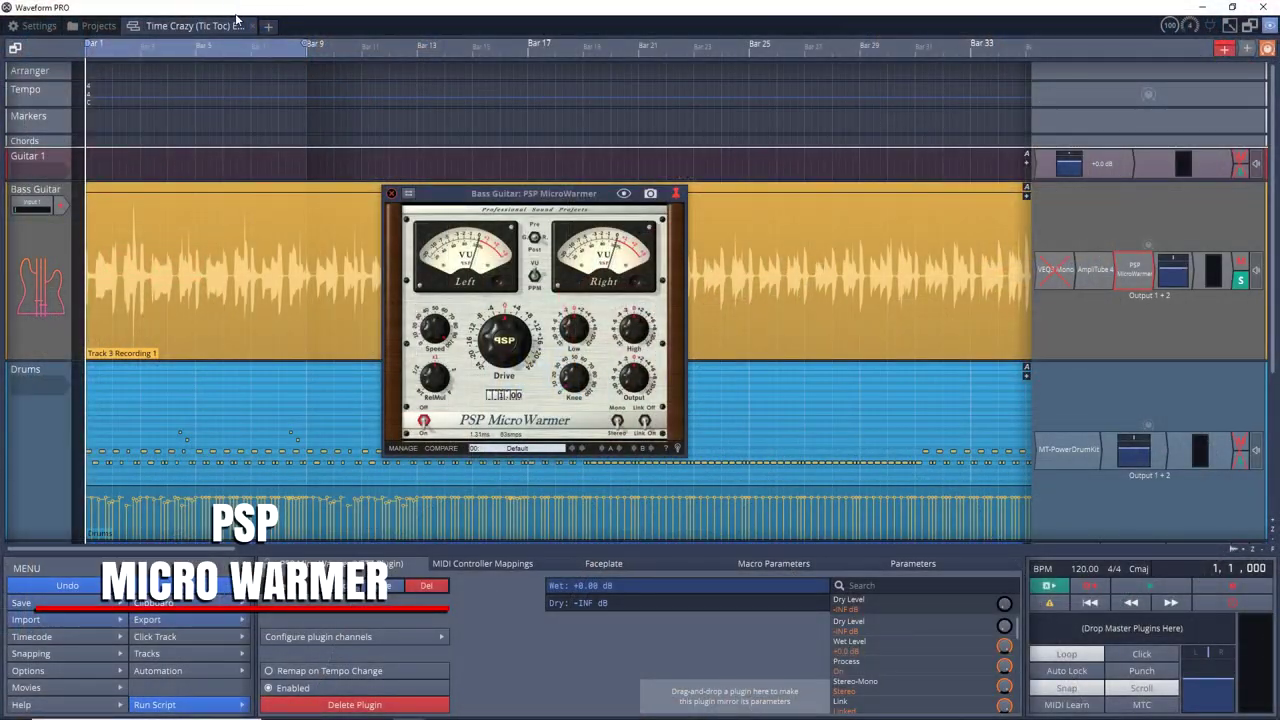
Load the Bass Line Track preset in the Bass Guitar MicroWarmer and adjust its Output level.
click(522, 447)
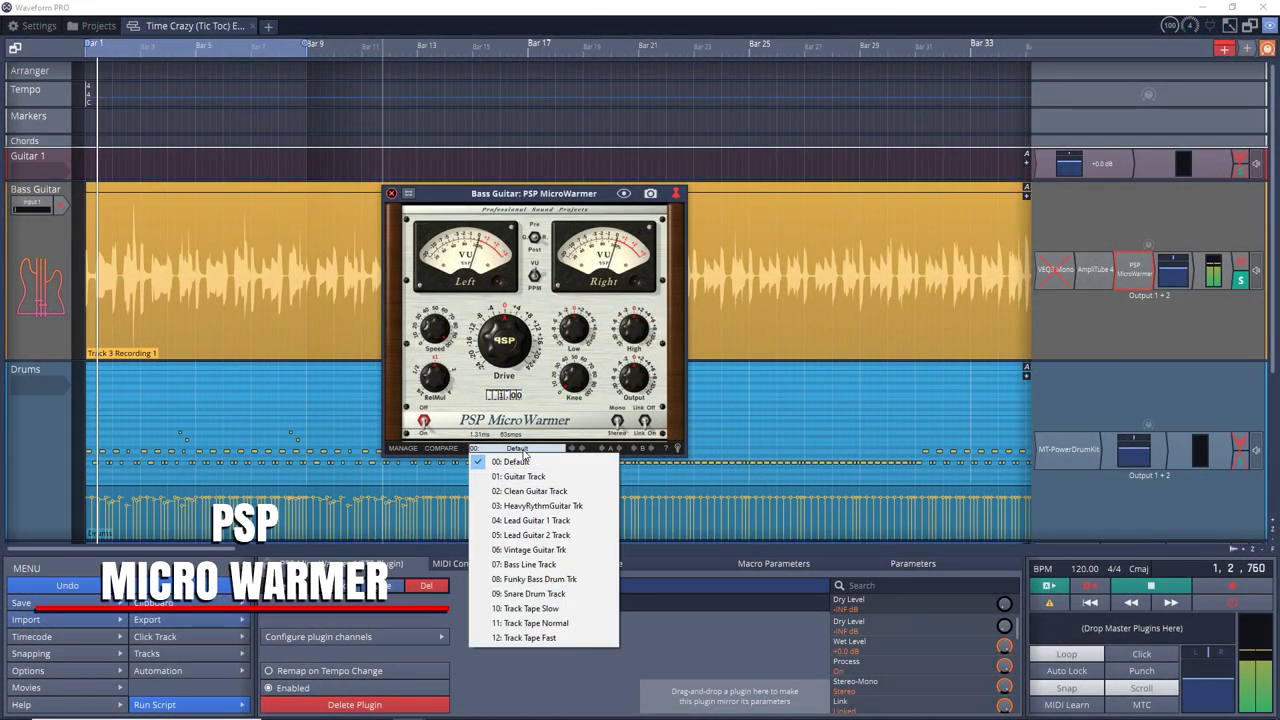
click(546, 561)
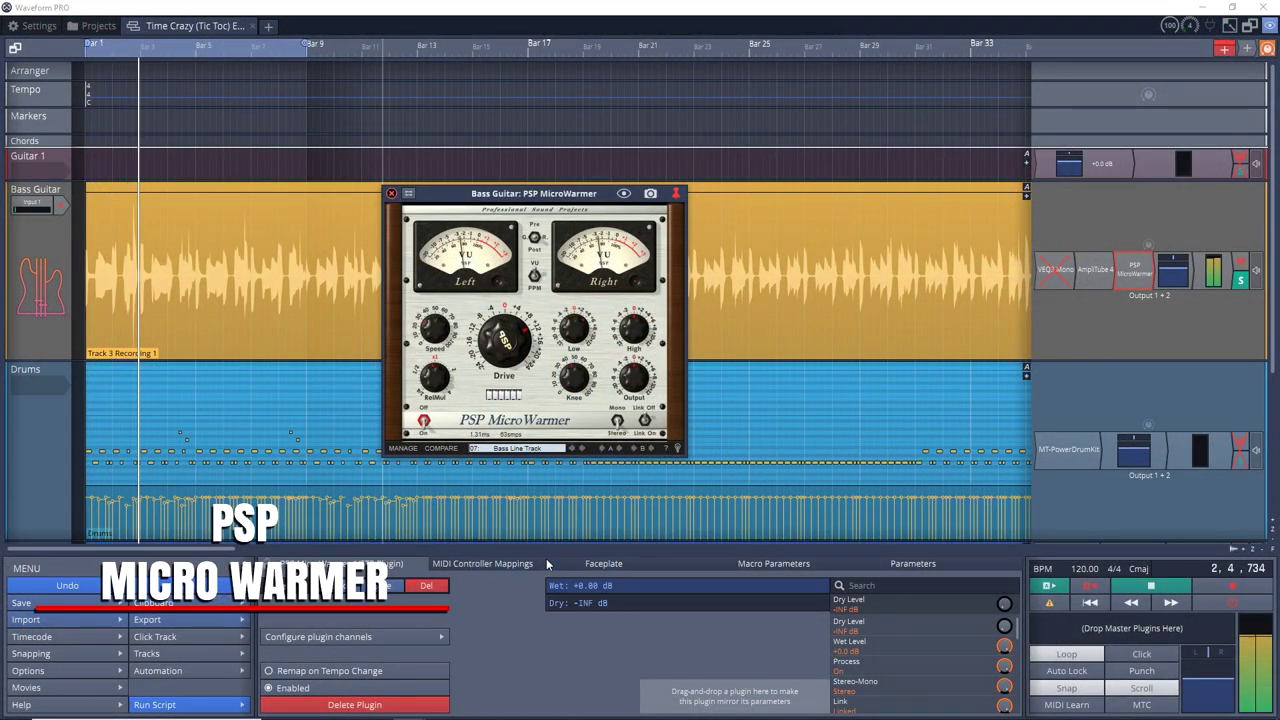
drag(632, 378, 594, 357)
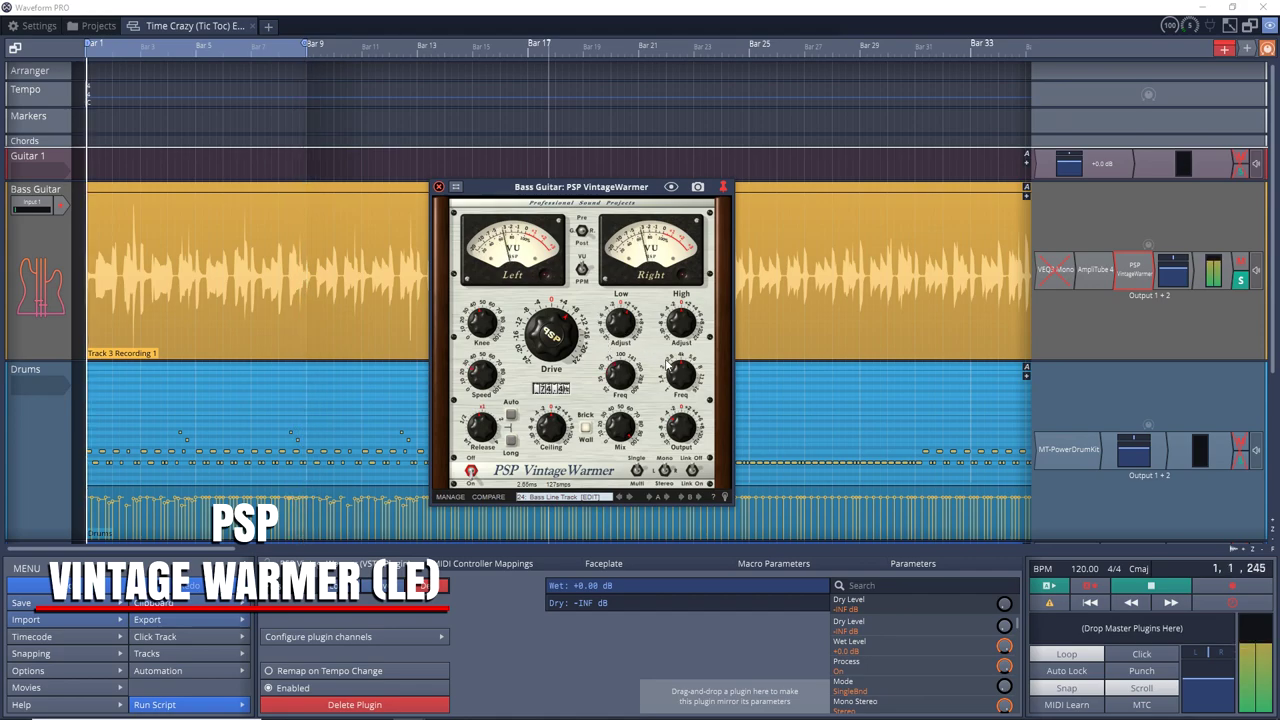
Adjust the High gain on the bass guitar's VintageWarmer and the Drive on its VintageWarmer2.
drag(679, 326, 668, 340)
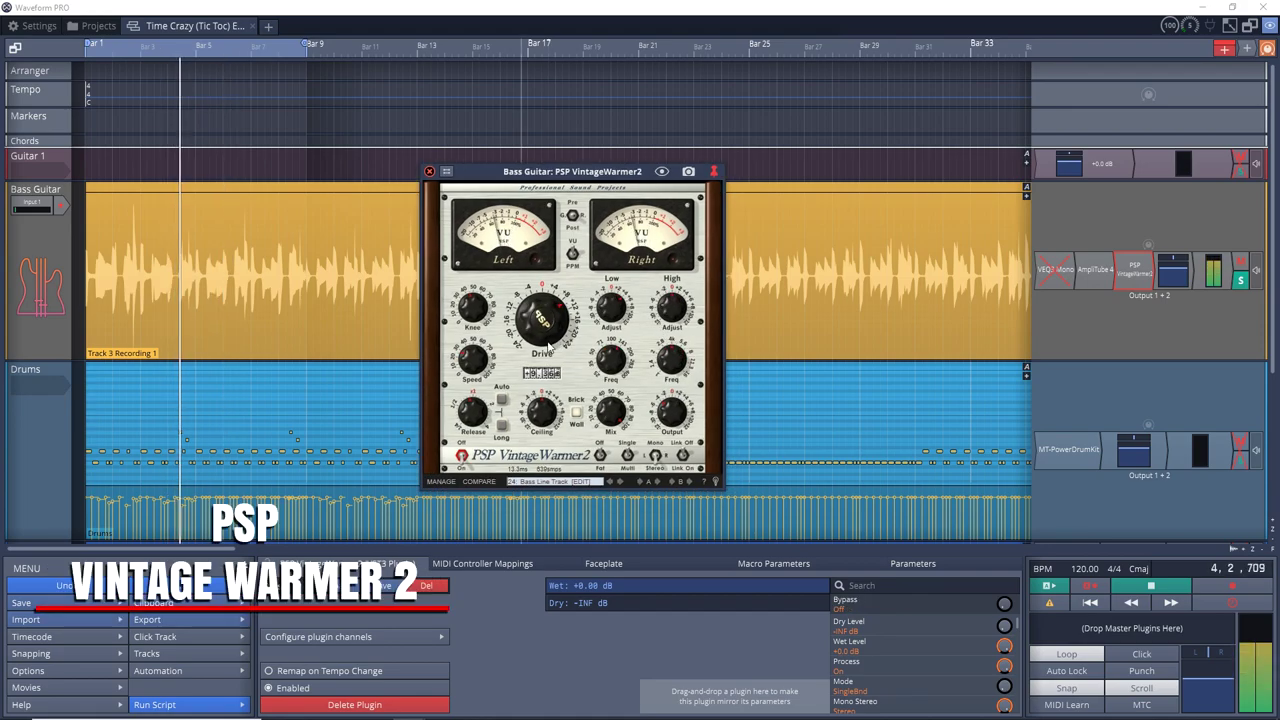
drag(548, 345, 549, 336)
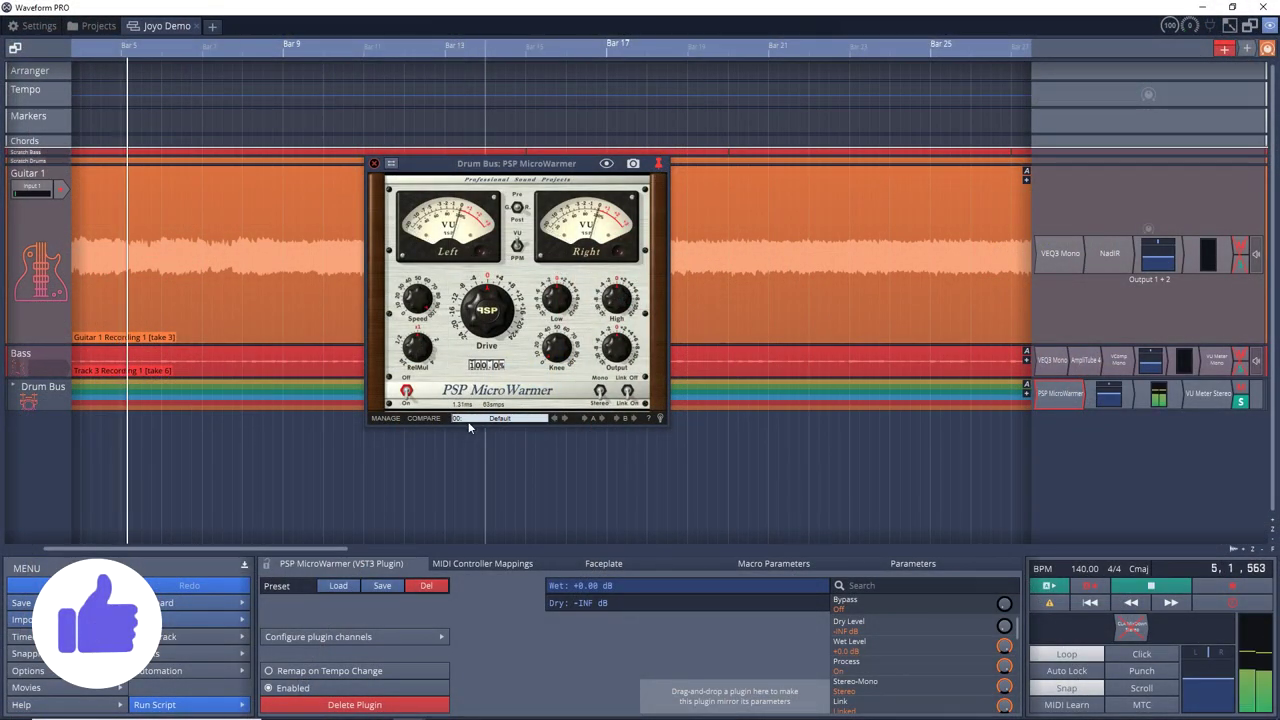
Load the Snare Drum Track preset in the Drum Bus MicroWarmer.
click(461, 421)
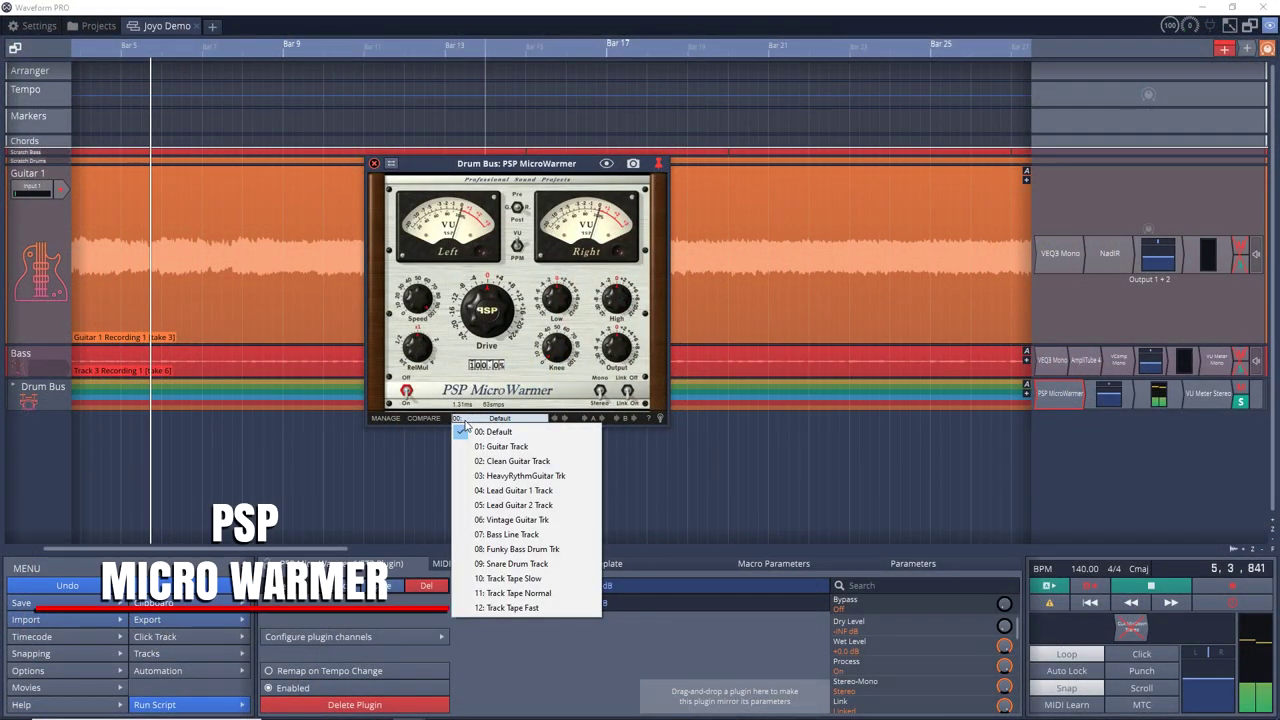
click(538, 565)
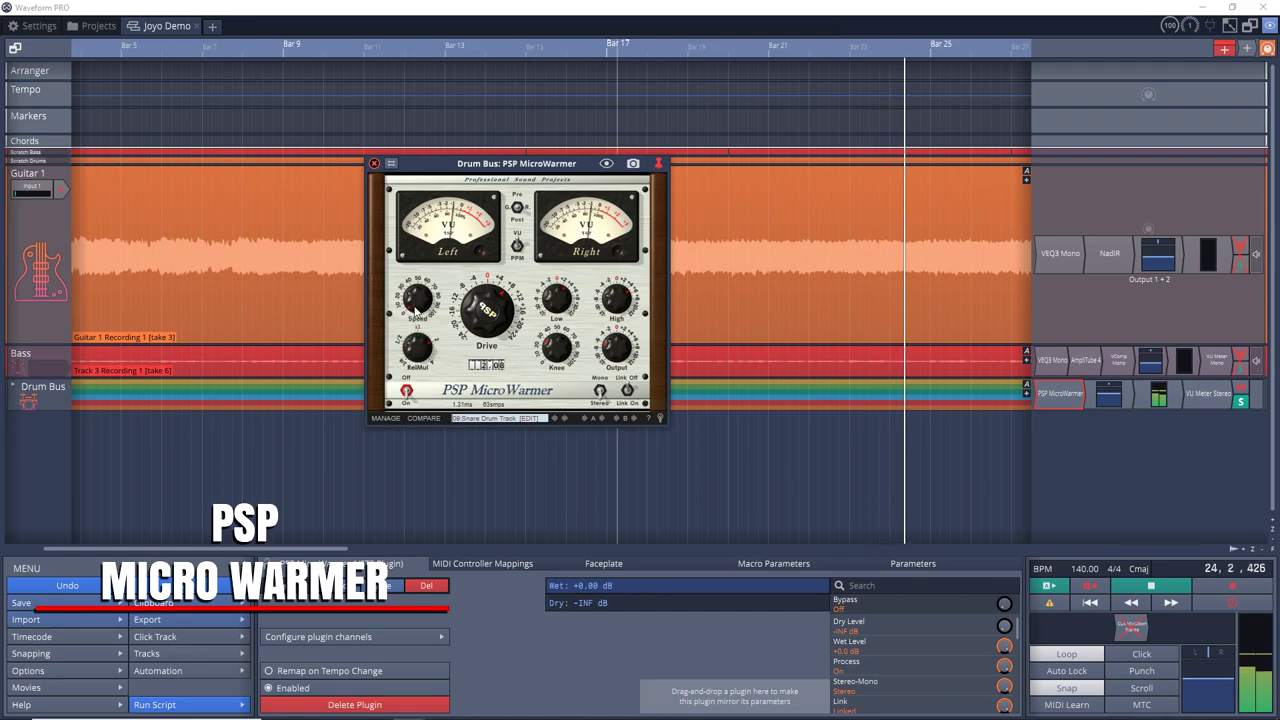
Load Snare Drum Track in the Drum Bus VintageWarmer and raise the Low Adjust gain.
click(470, 490)
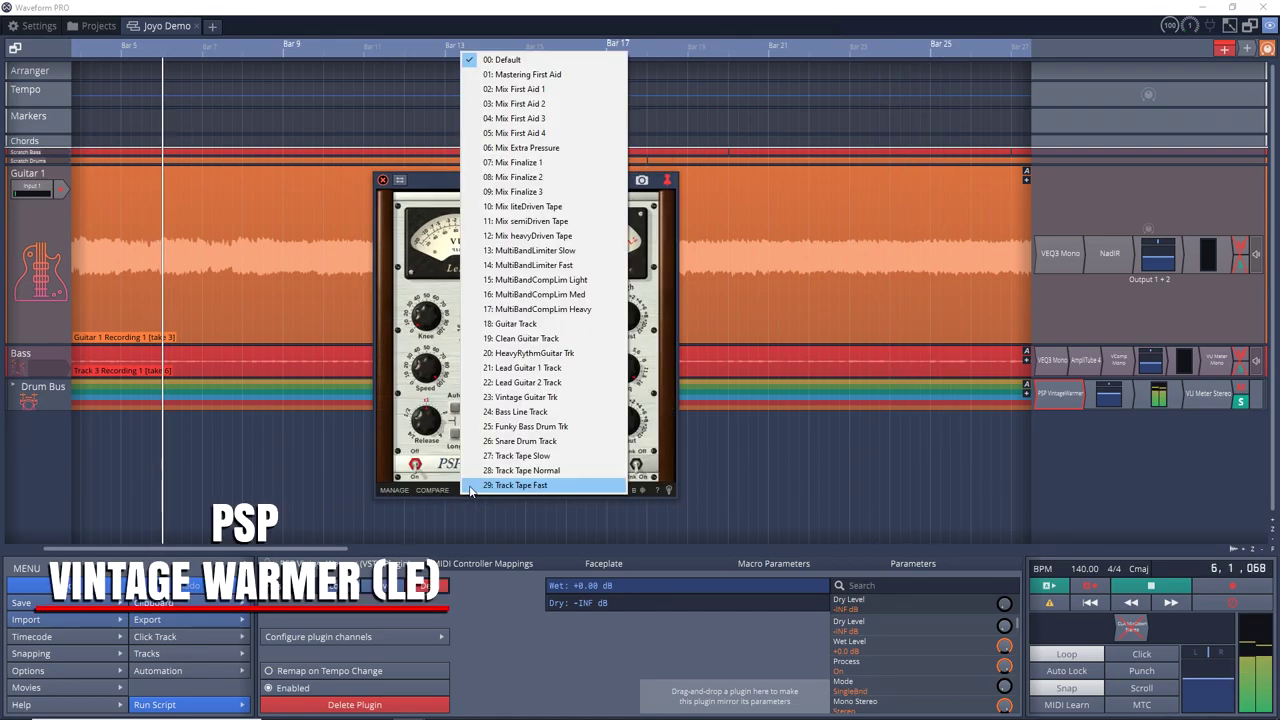
click(522, 441)
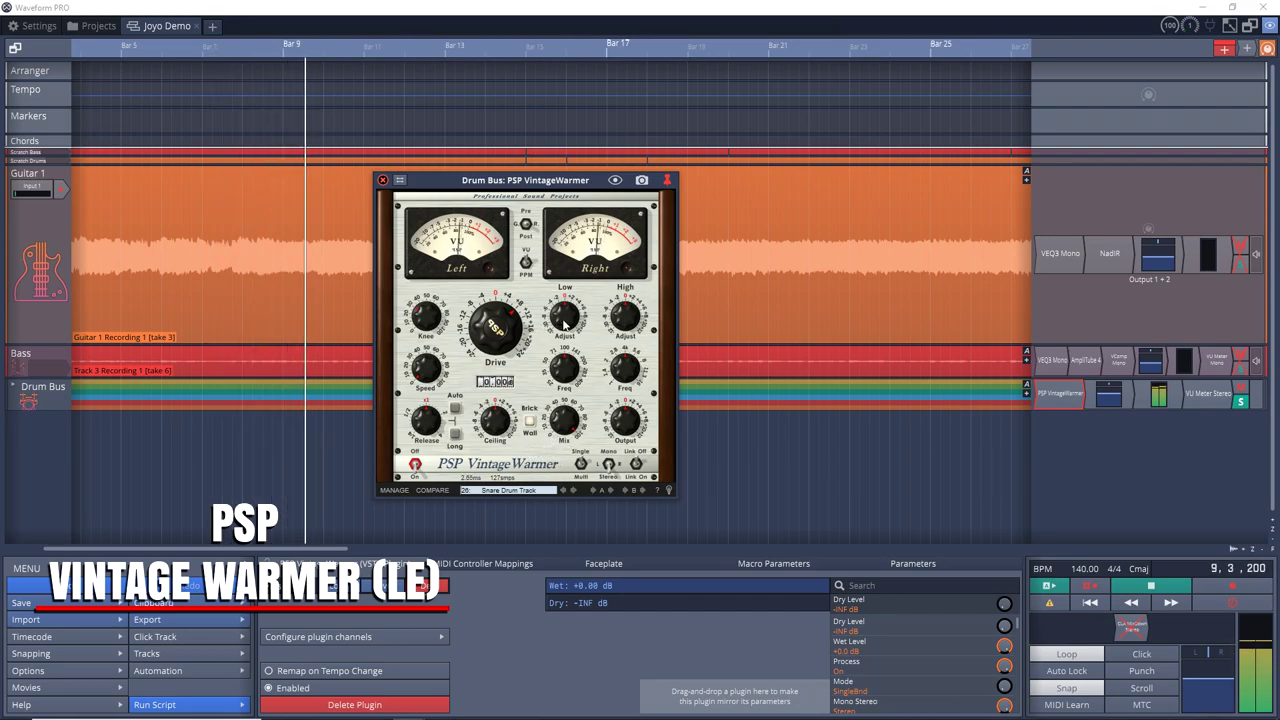
drag(565, 322, 560, 300)
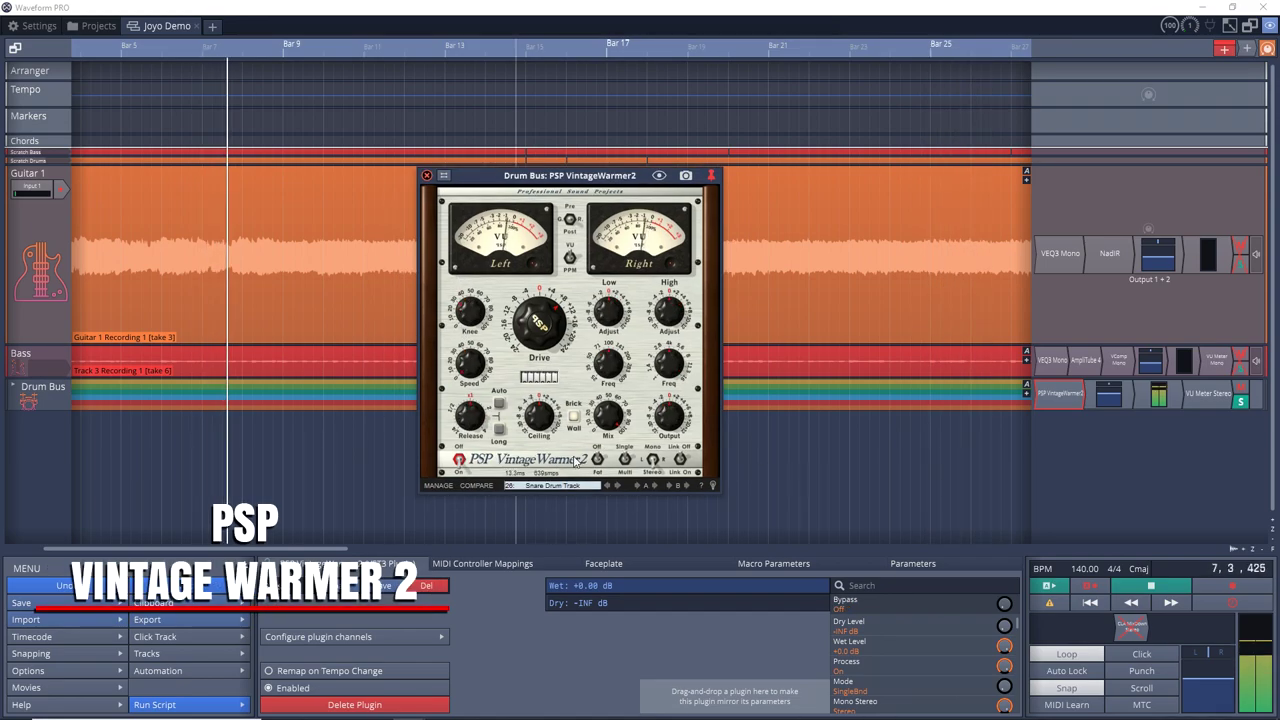
Toggle the Fat switch repeatedly on the Drum Bus VintageWarmer2 to compare its effect on the drums.
click(598, 460)
click(598, 460)
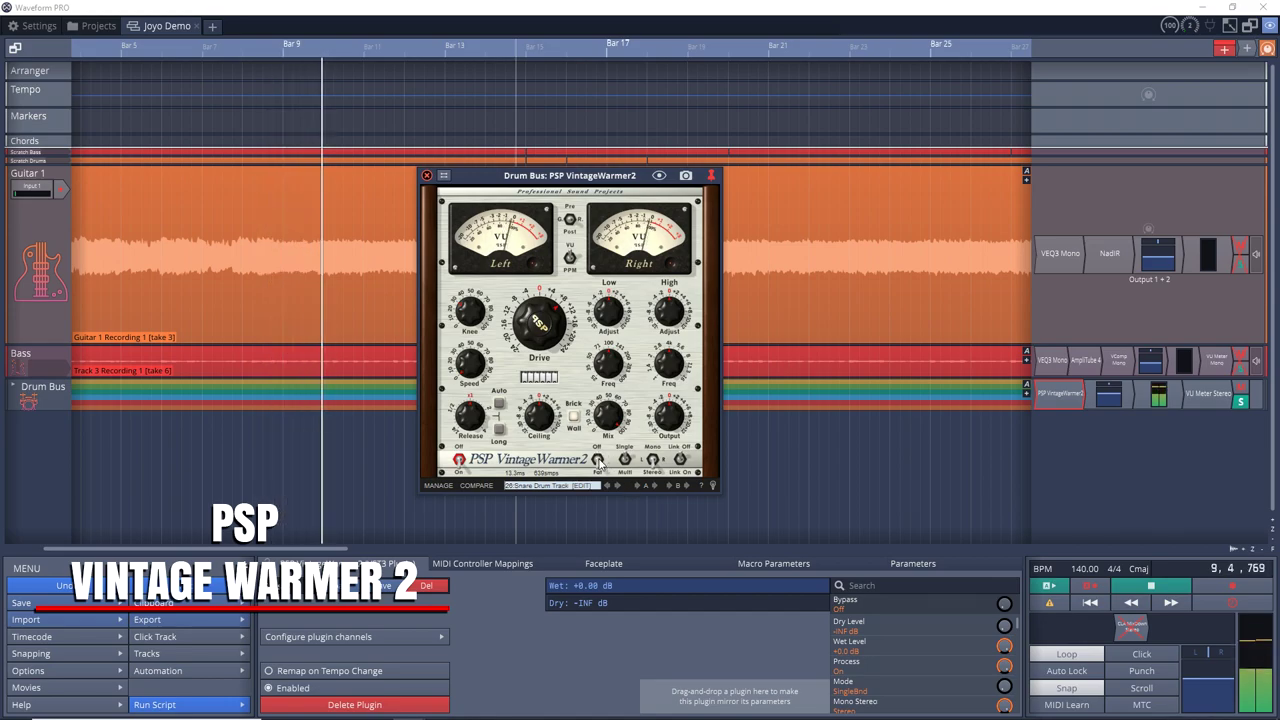
click(598, 460)
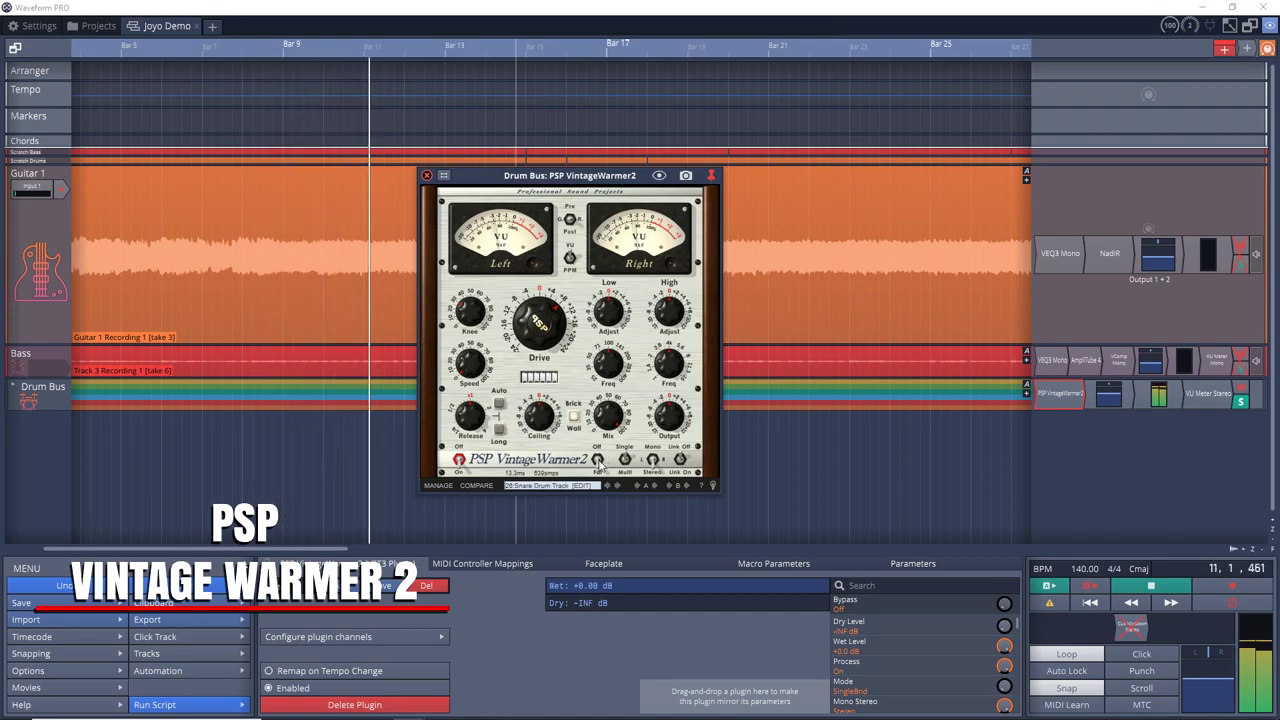
mouse_move(470, 437)
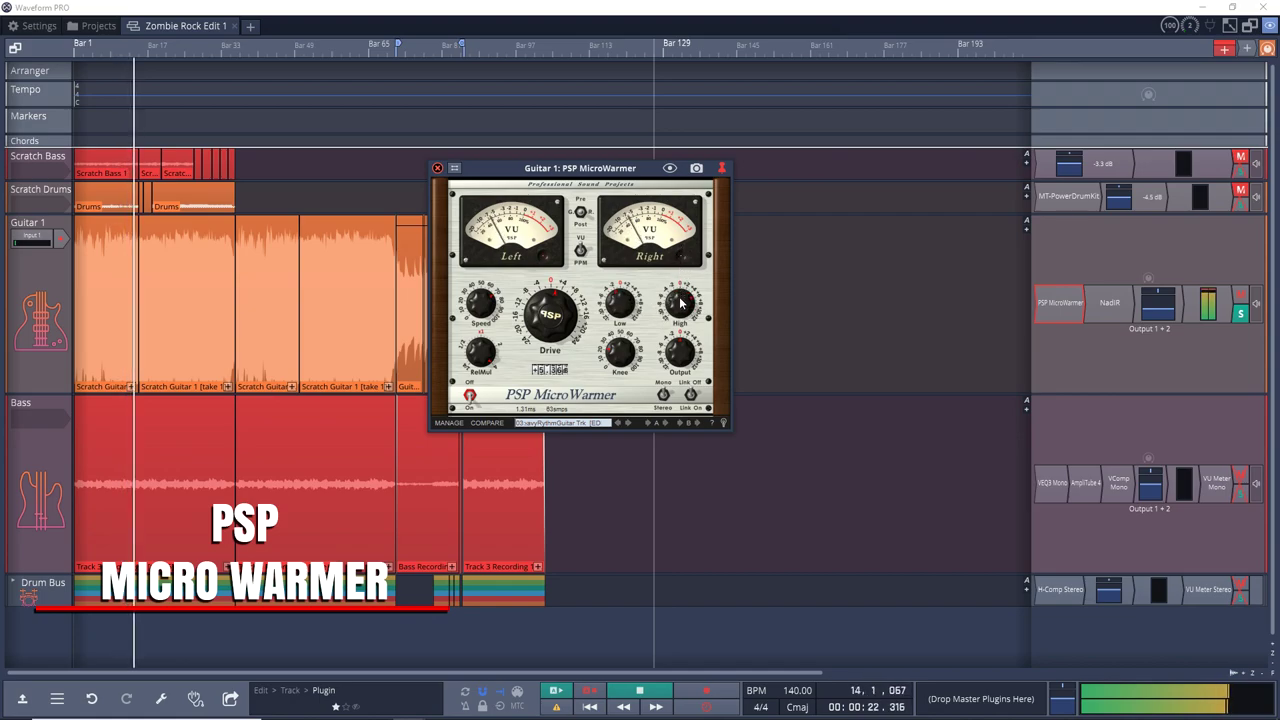
Adjust the Output and Drive on Guitar 1's MicroWarmer, and raise the Drive on its VintageWarmer2.
drag(683, 352, 682, 370)
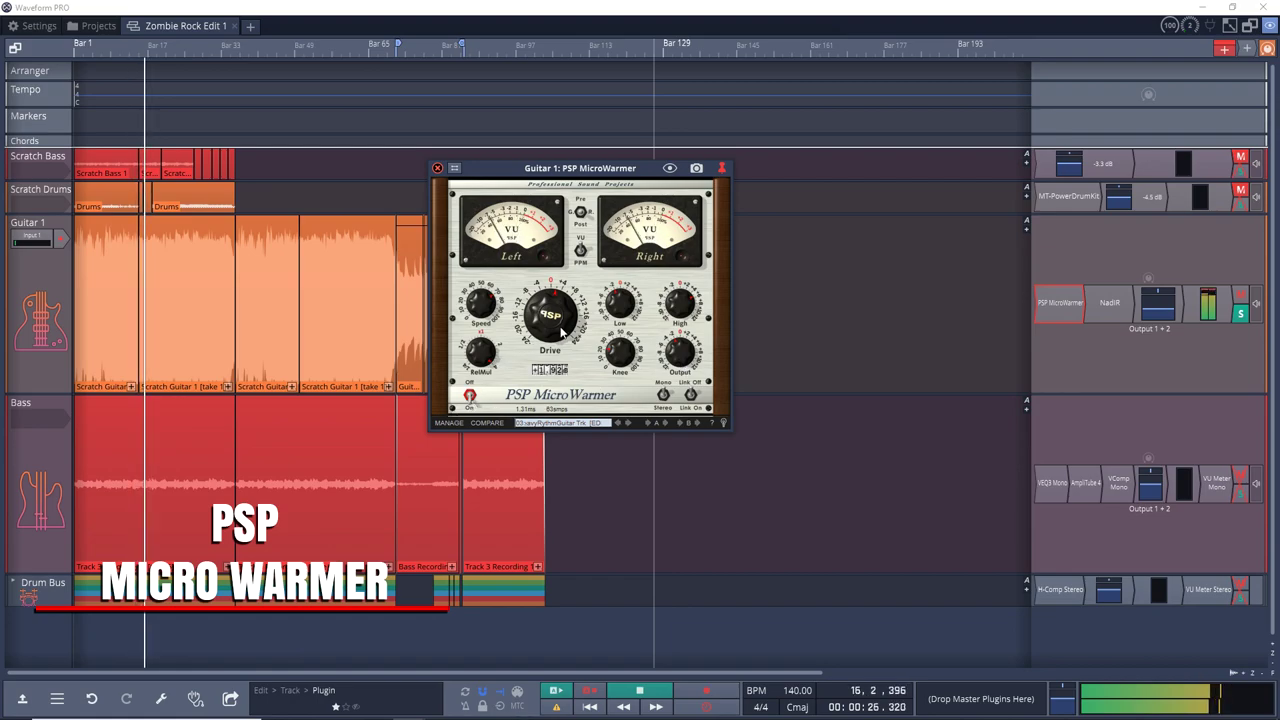
drag(550, 316, 550, 304)
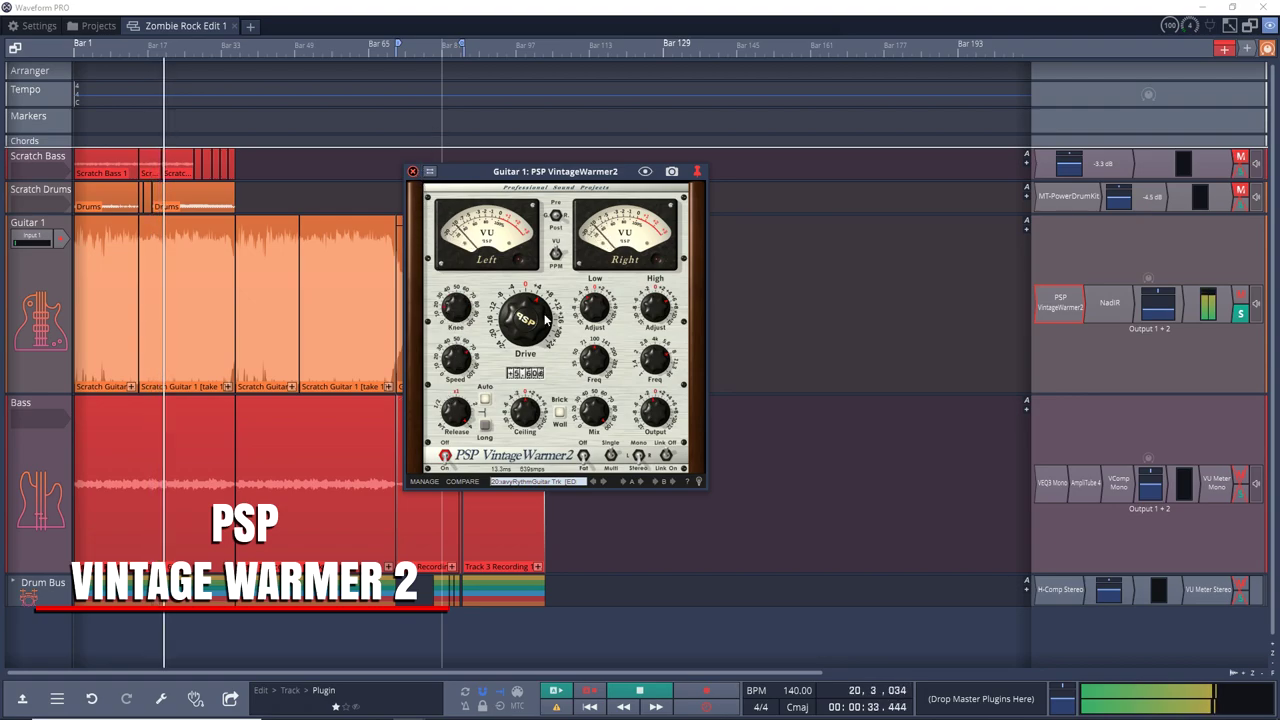
drag(525, 318, 521, 238)
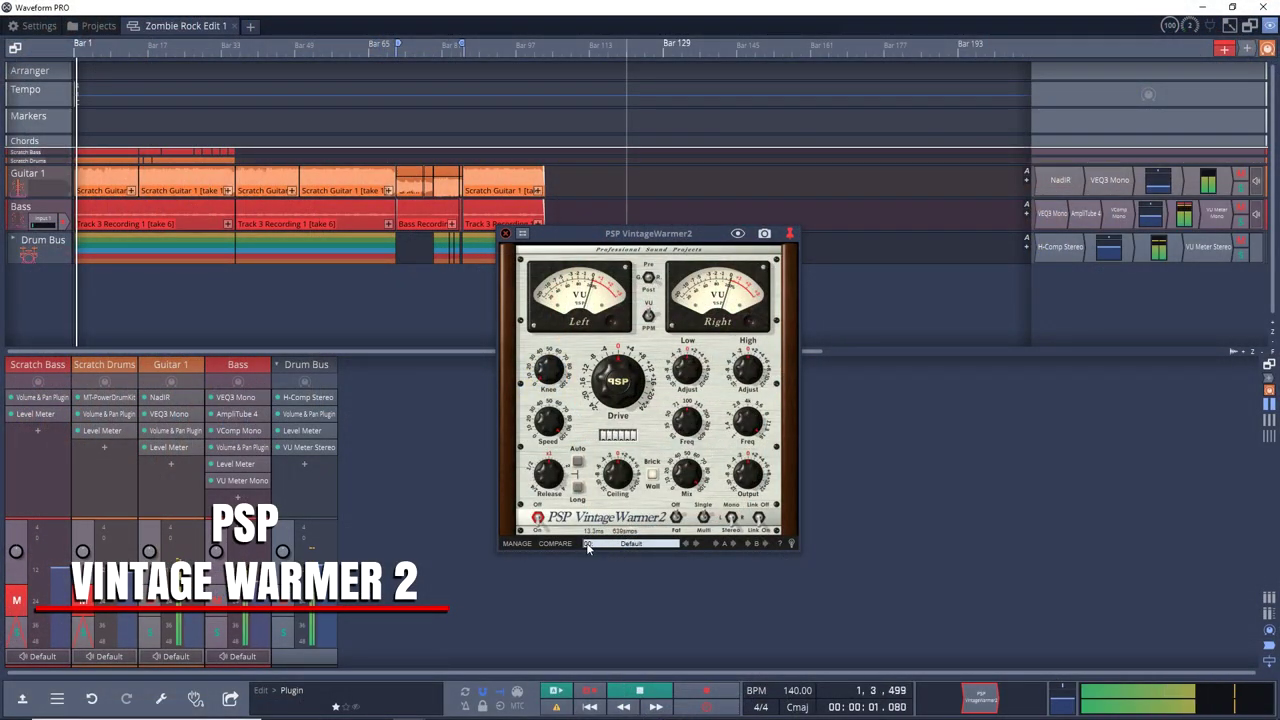
Audition the Mastering First Aid and Mix First Aid 1 presets in the master VintageWarmer2.
click(588, 546)
click(689, 131)
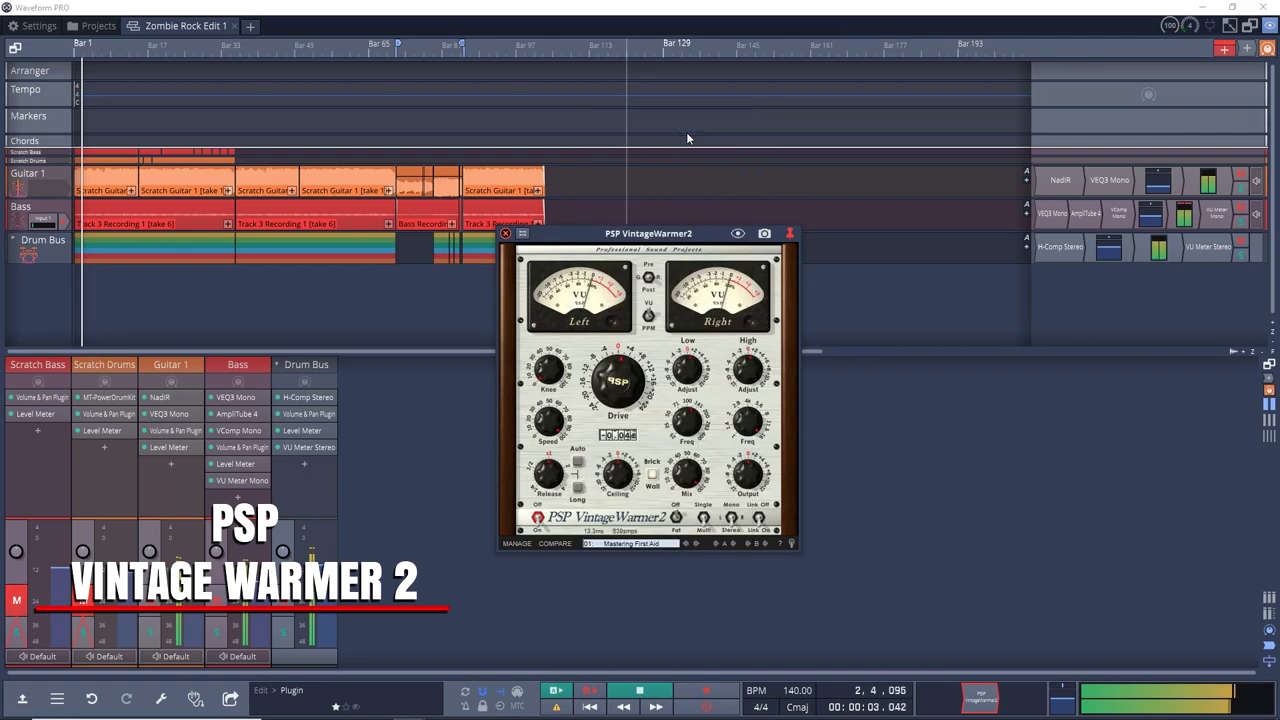
click(595, 548)
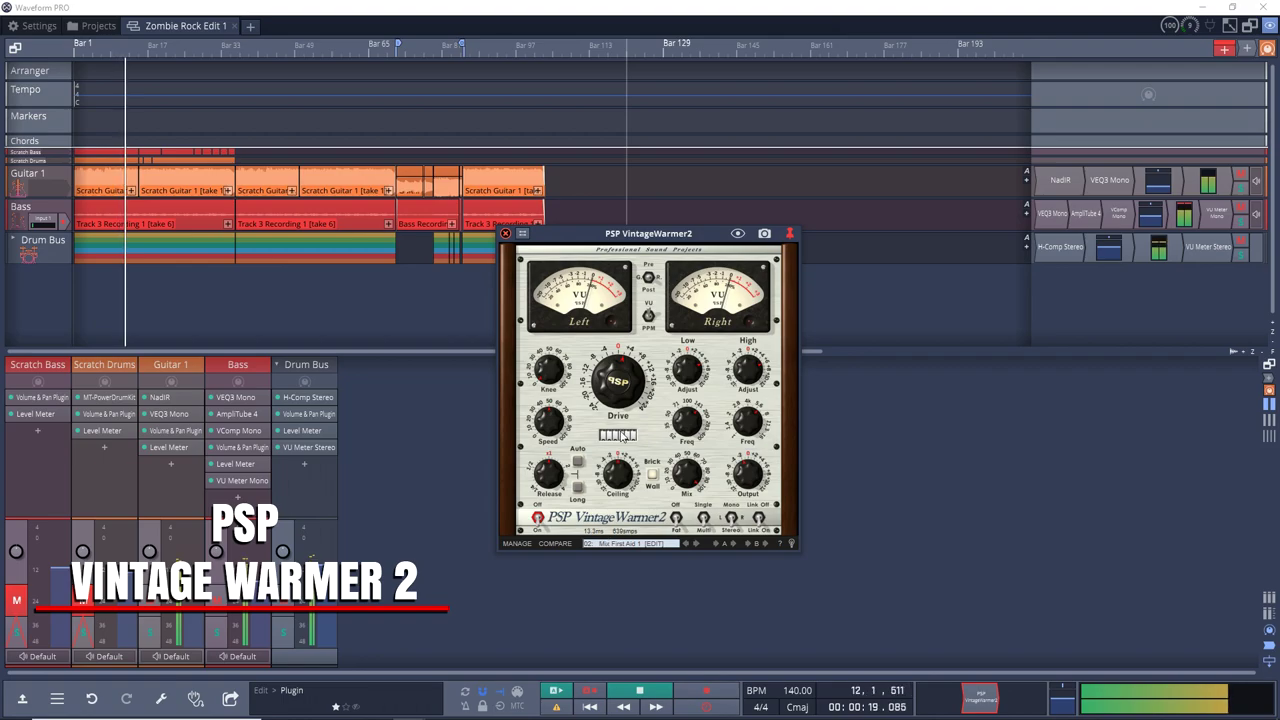
Load the Mix First Aid 2 preset in the master VintageWarmer2 and toggle its Fat switch.
click(592, 543)
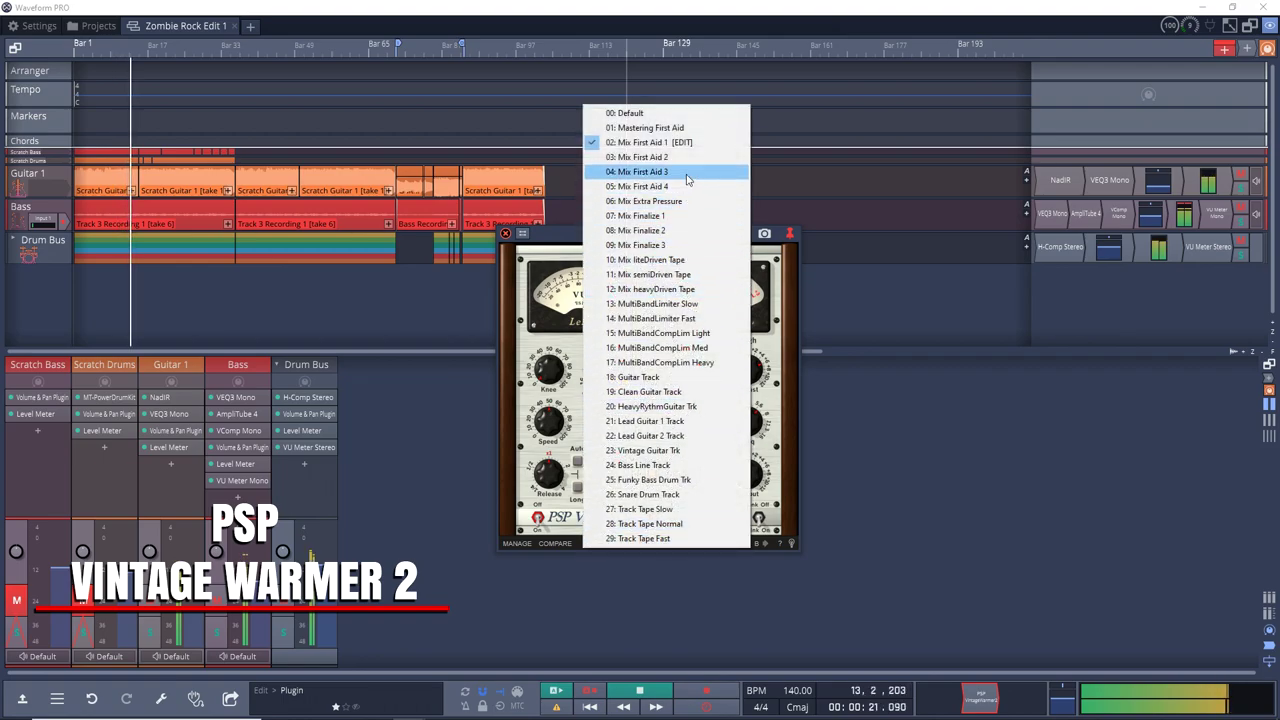
click(650, 157)
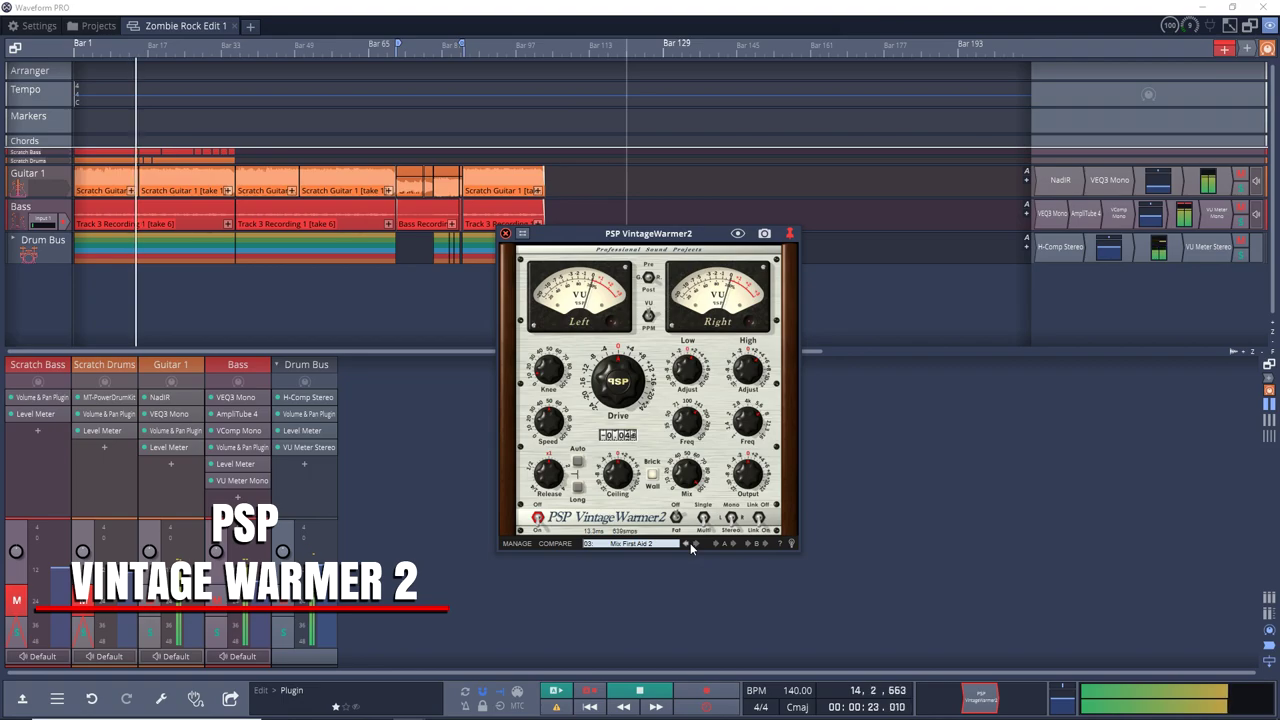
click(680, 520)
Load the Mix First Aid 3 preset with the Fat switch toggled, and lower the Drive.
click(595, 545)
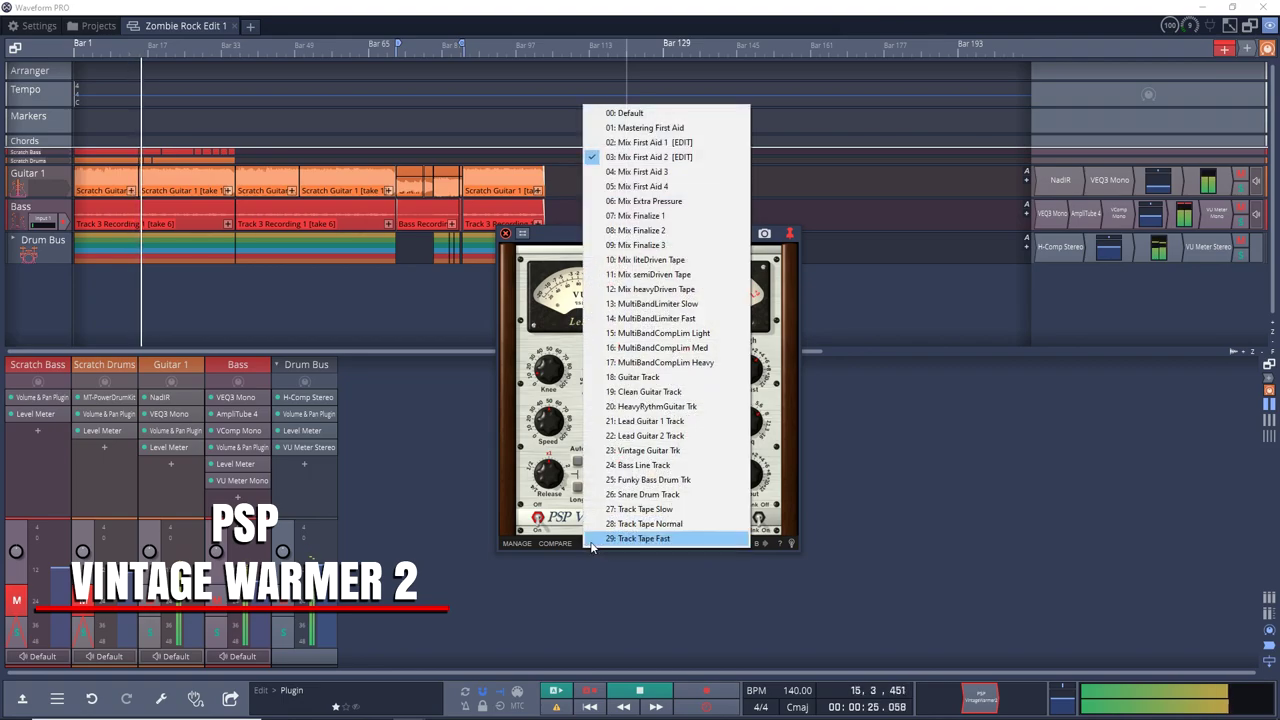
click(673, 171)
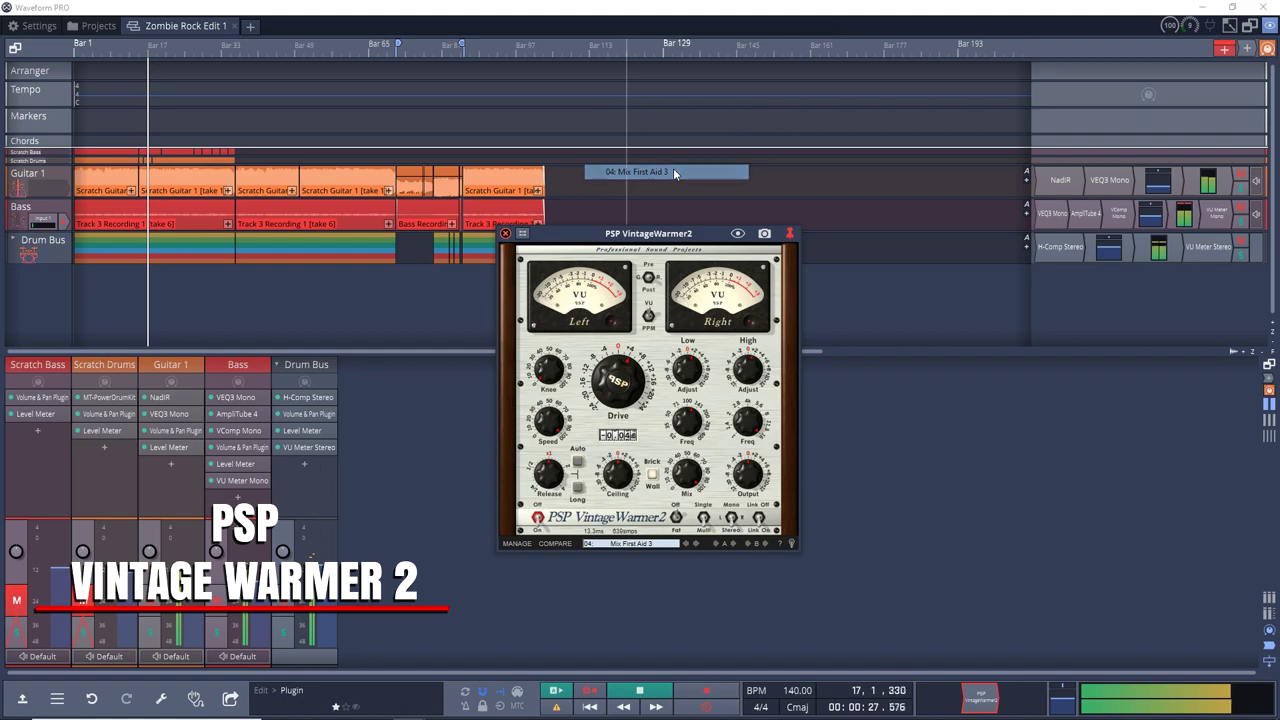
click(678, 520)
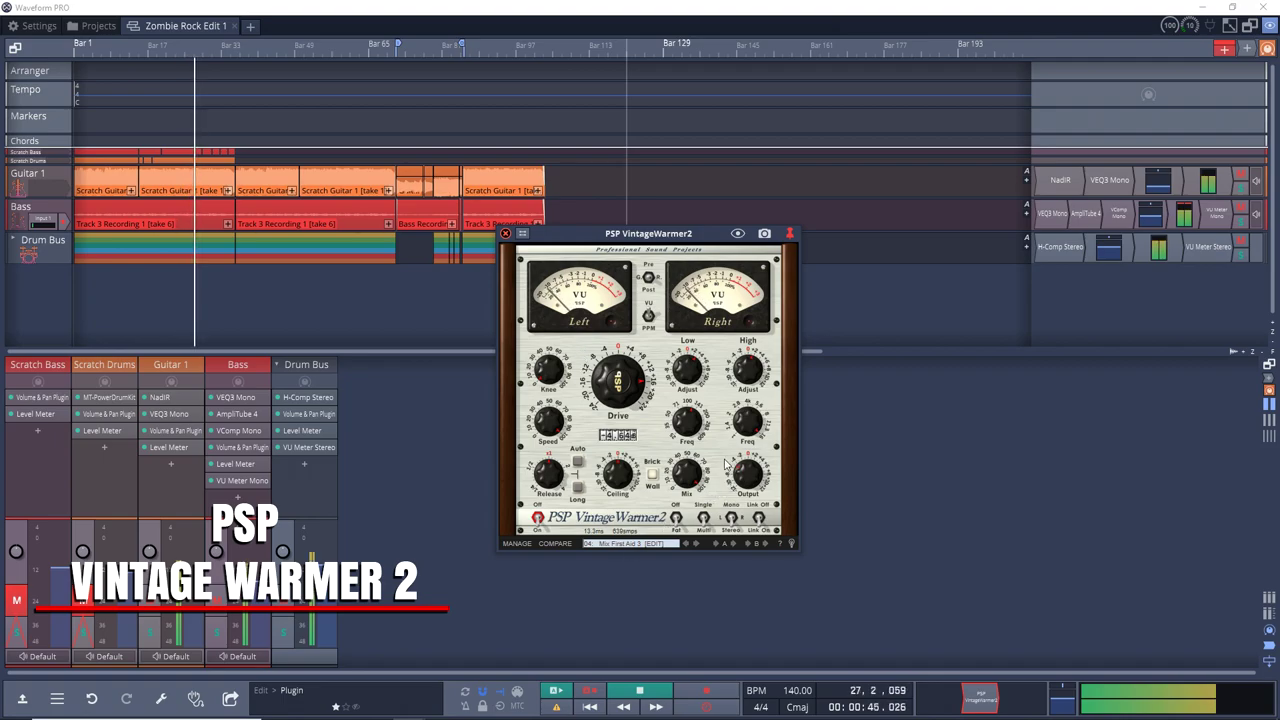
drag(605, 372, 607, 449)
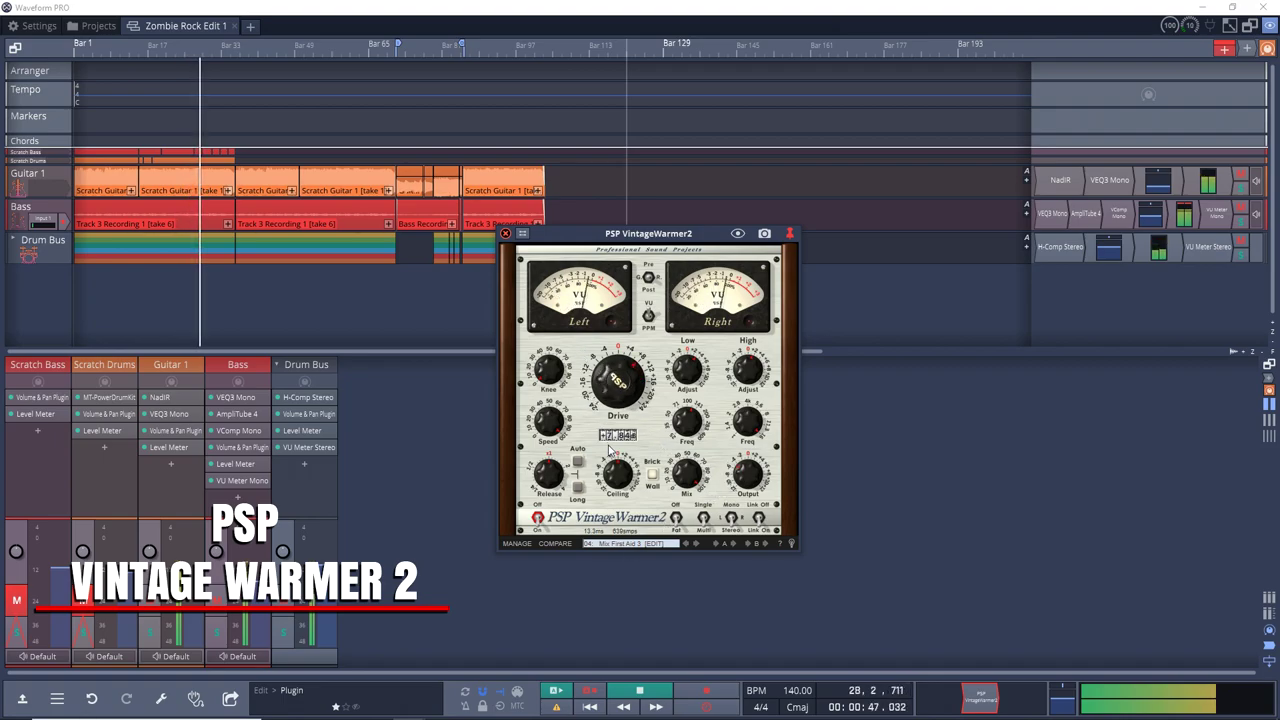
Load the Mix First Aid 4 preset in the master VintageWarmer2.
click(595, 543)
click(641, 187)
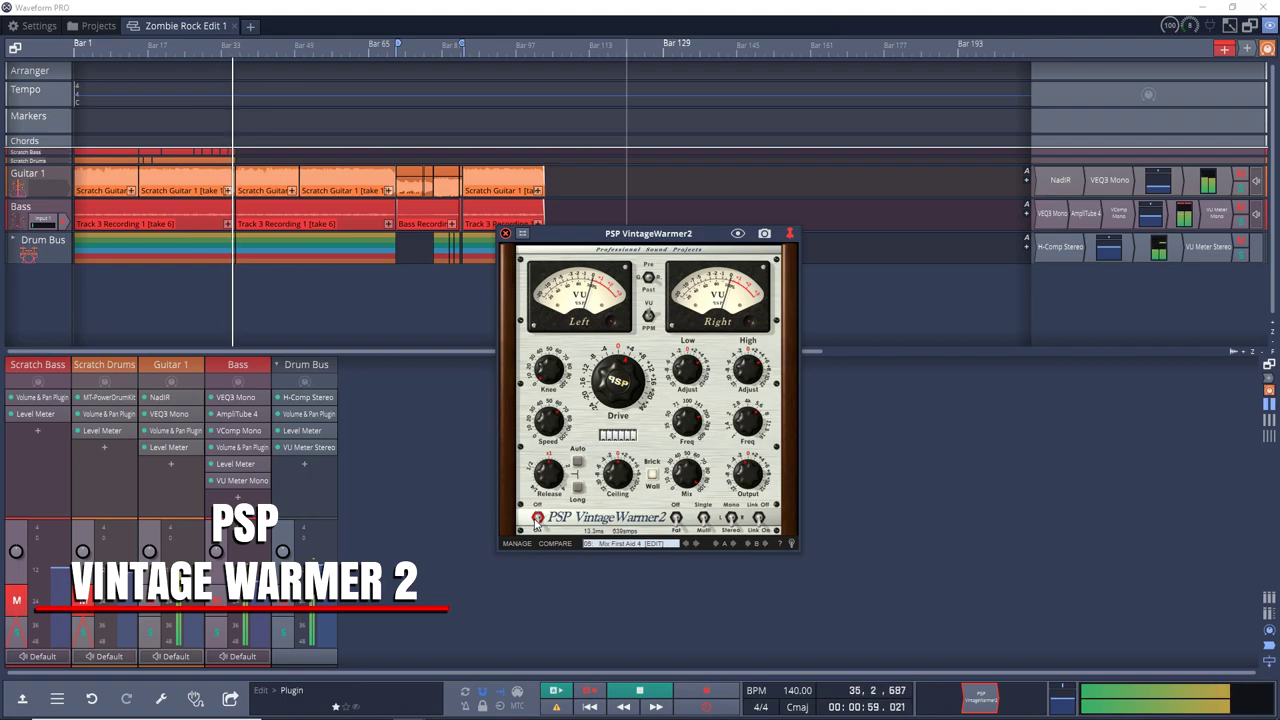
Load the Mix Extra Pressure preset in the master VintageWarmer2 and toggle its Auto release switch.
click(590, 549)
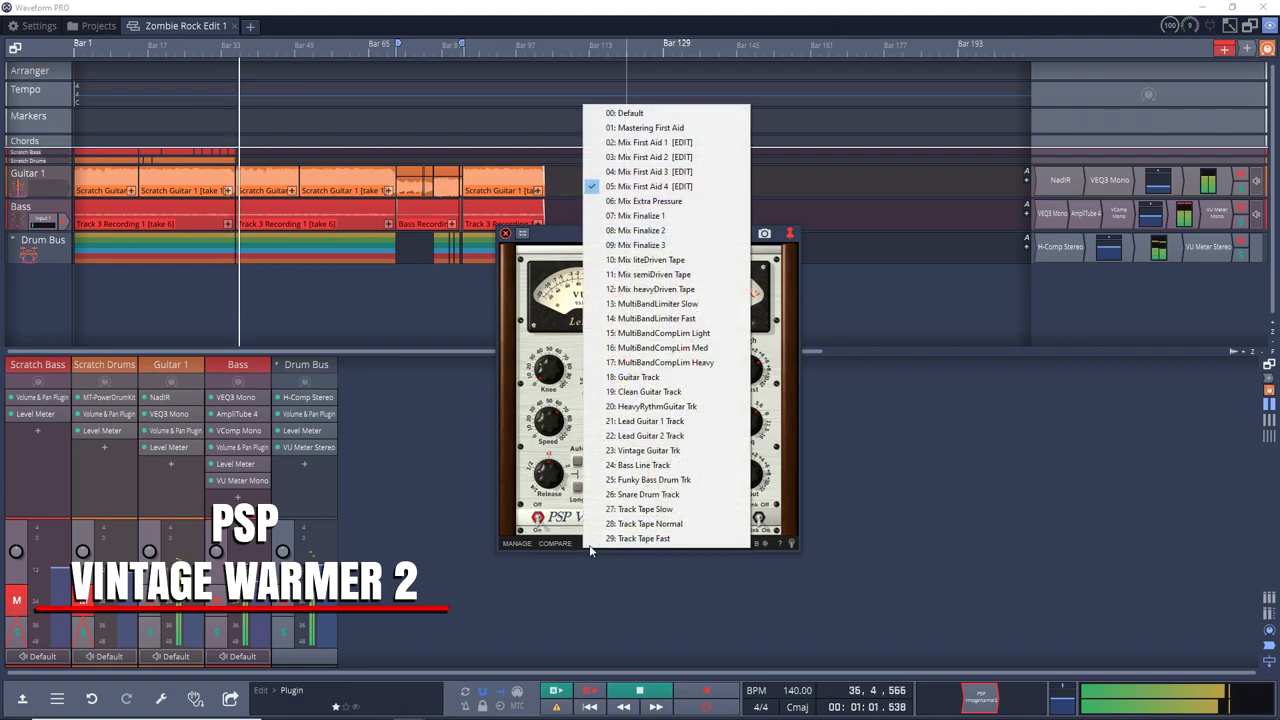
click(681, 205)
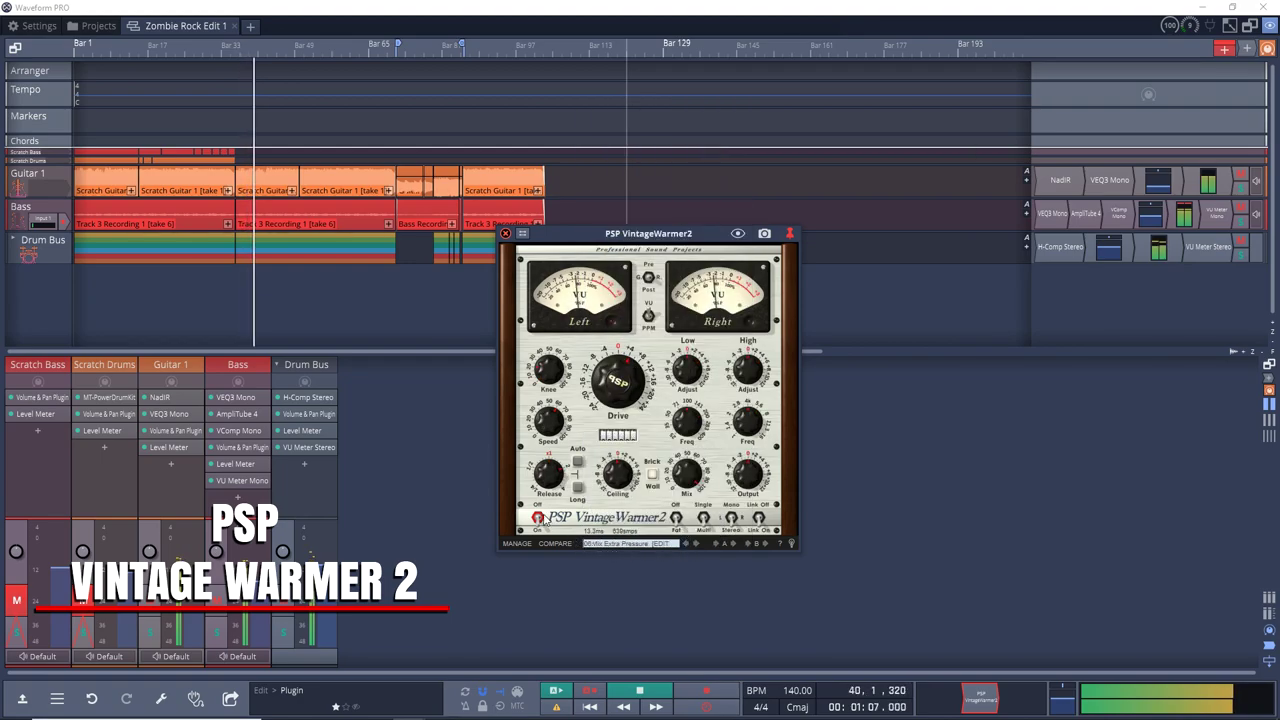
click(577, 463)
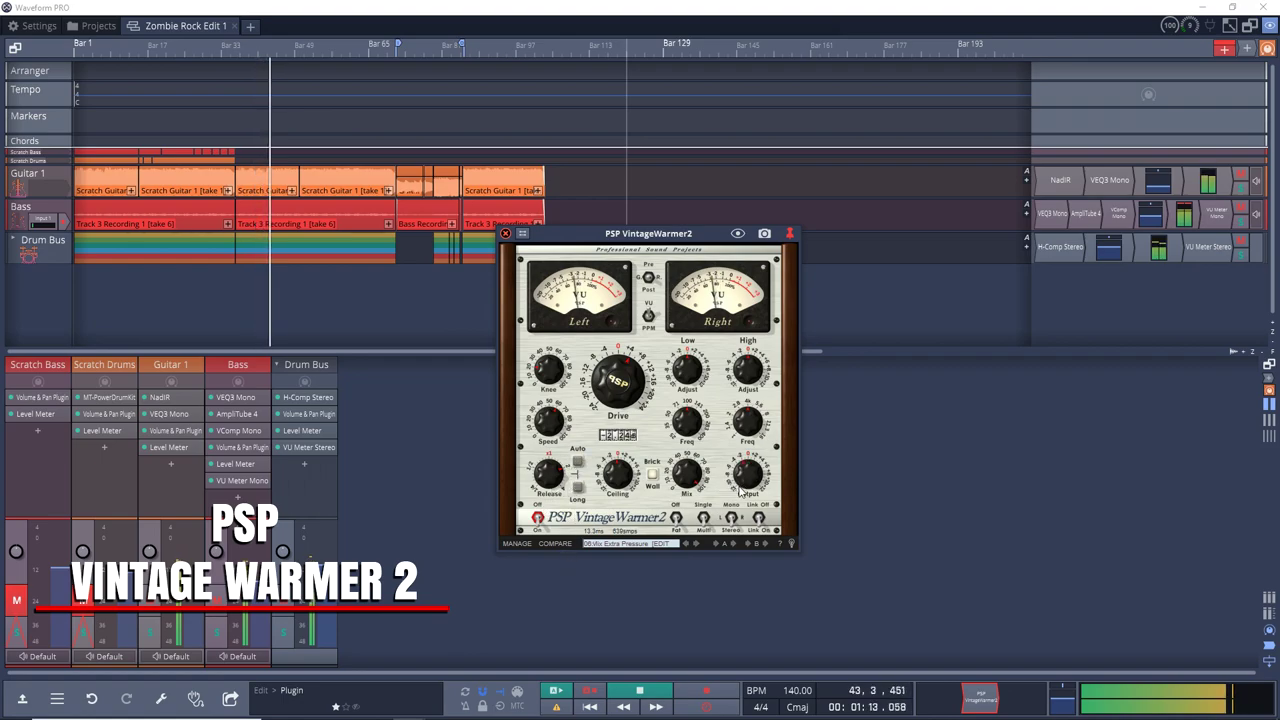
Load the Mix Finalize 1 preset in the master VintageWarmer2 and make a slight low-band adjustment.
click(593, 545)
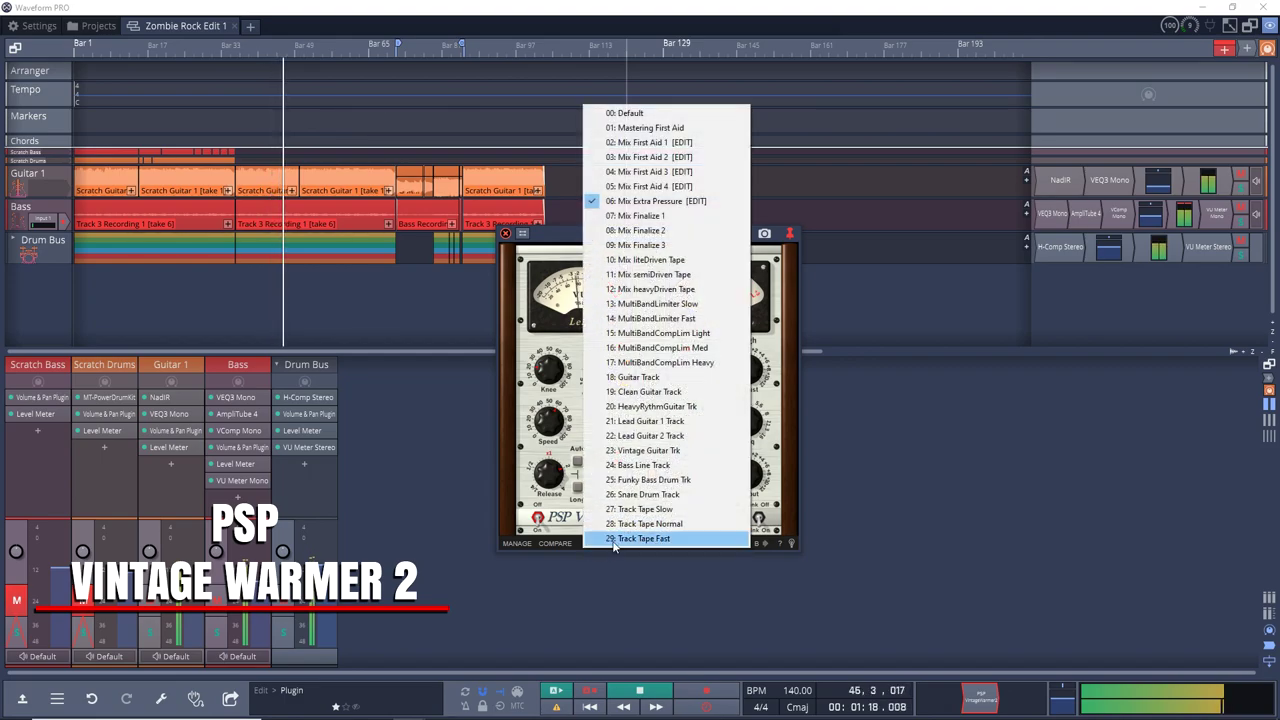
click(672, 216)
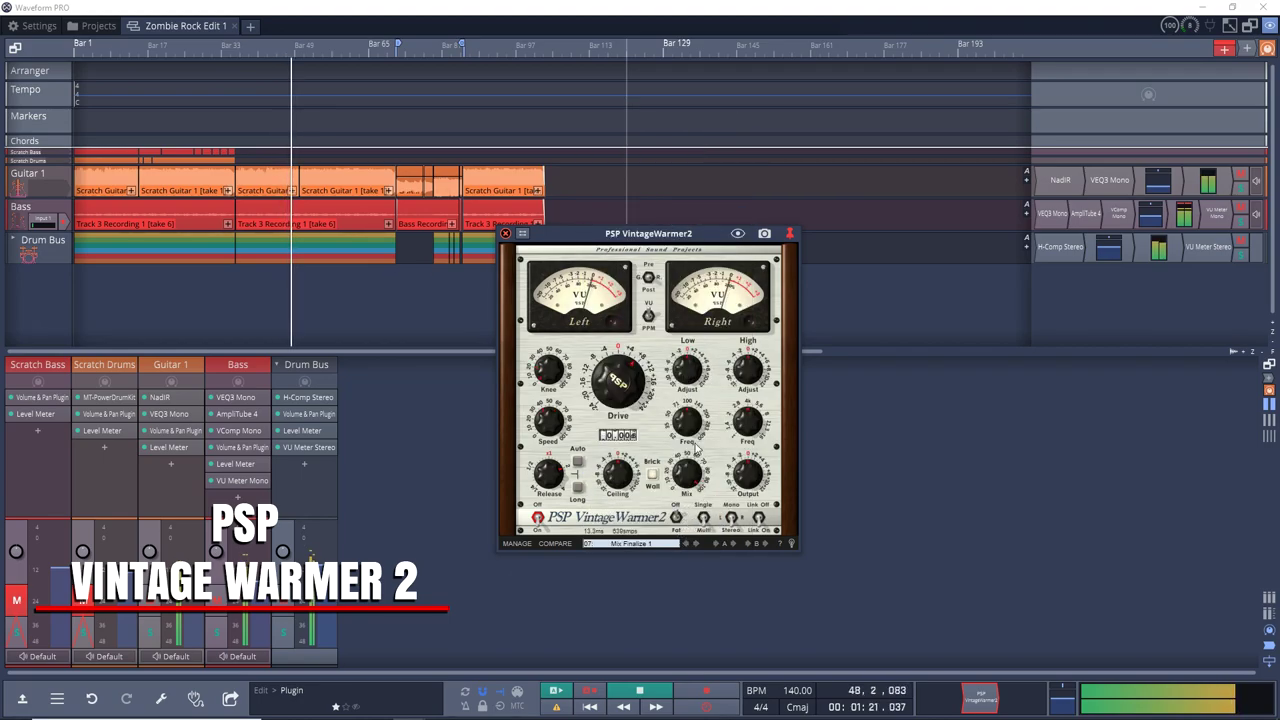
mouse_move(692, 398)
mouse_down()
mouse_move(691, 386)
mouse_move(690, 405)
mouse_up()
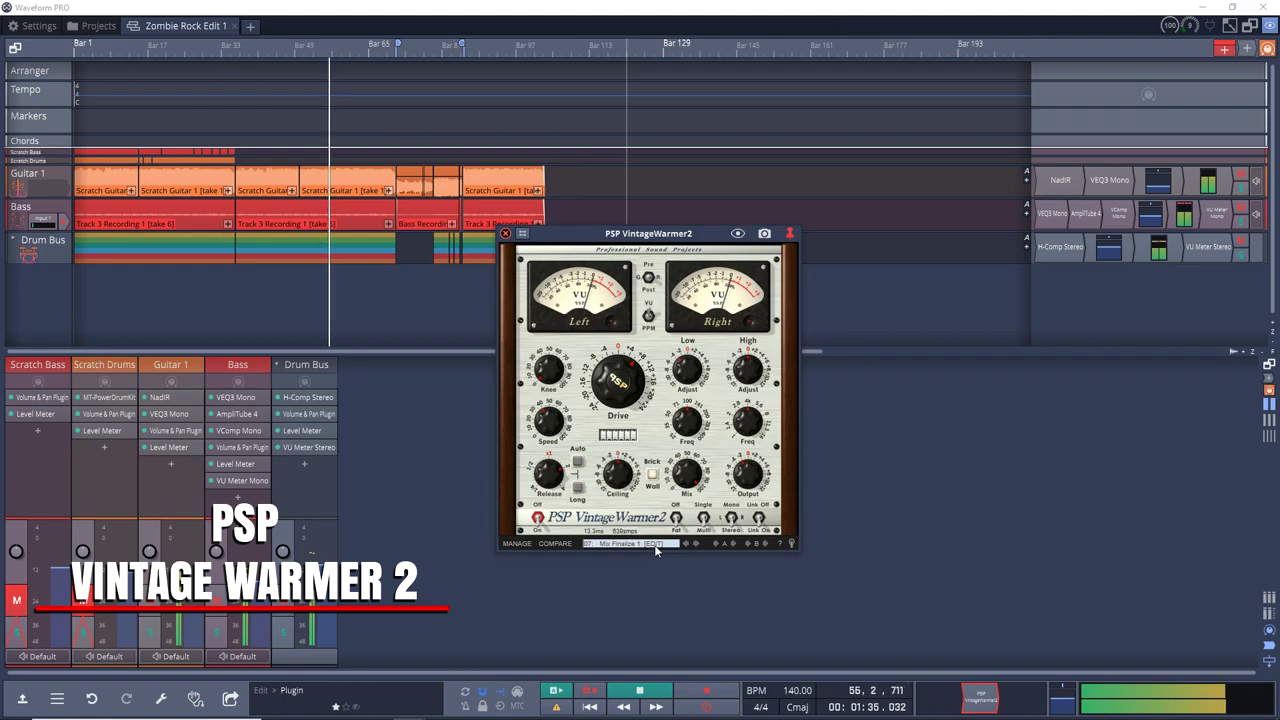
Load the Mix Finalize 2 preset in the master VintageWarmer2 and lower the Output.
click(590, 545)
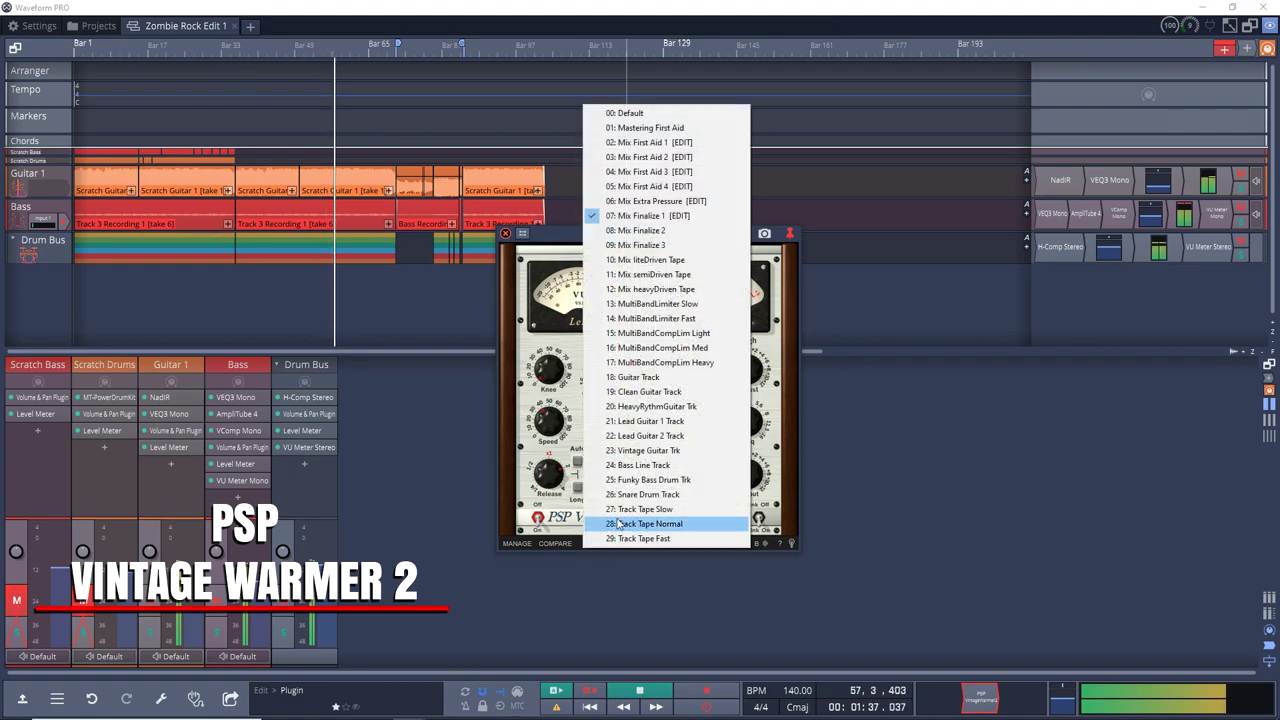
click(668, 231)
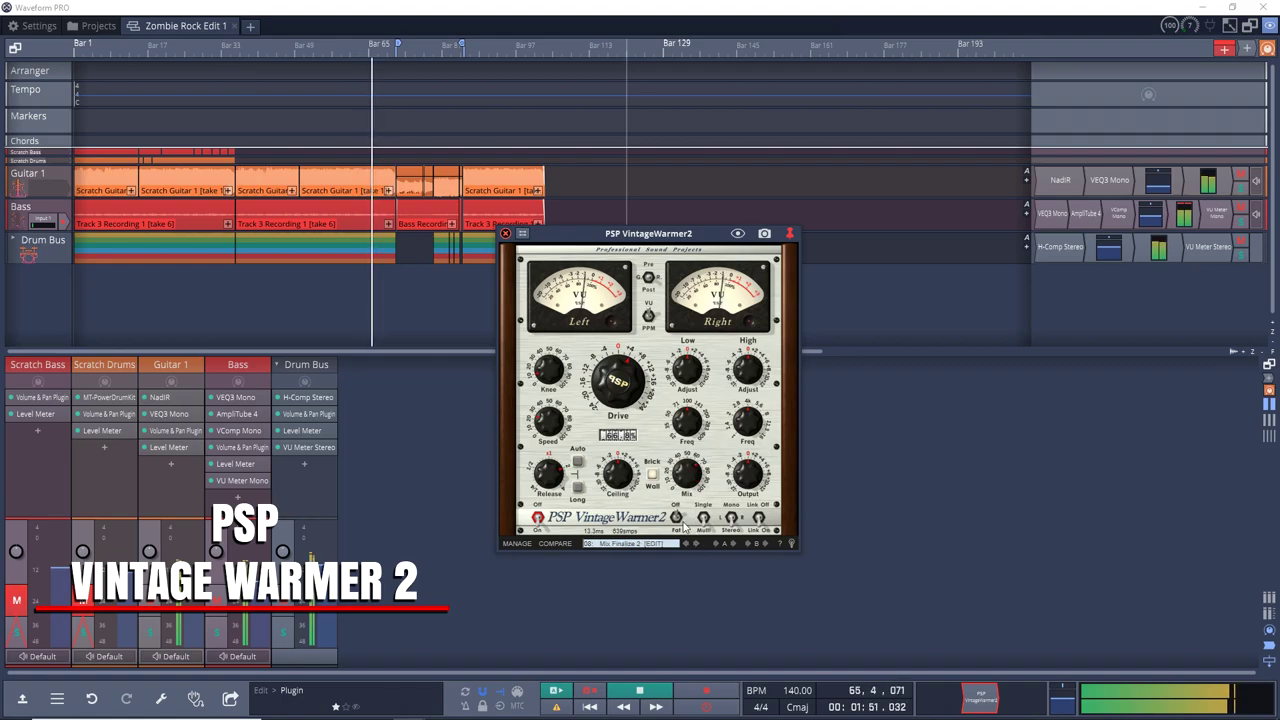
drag(747, 480, 749, 494)
Load the Mix Finalize 3 preset in the master VintageWarmer2.
click(595, 545)
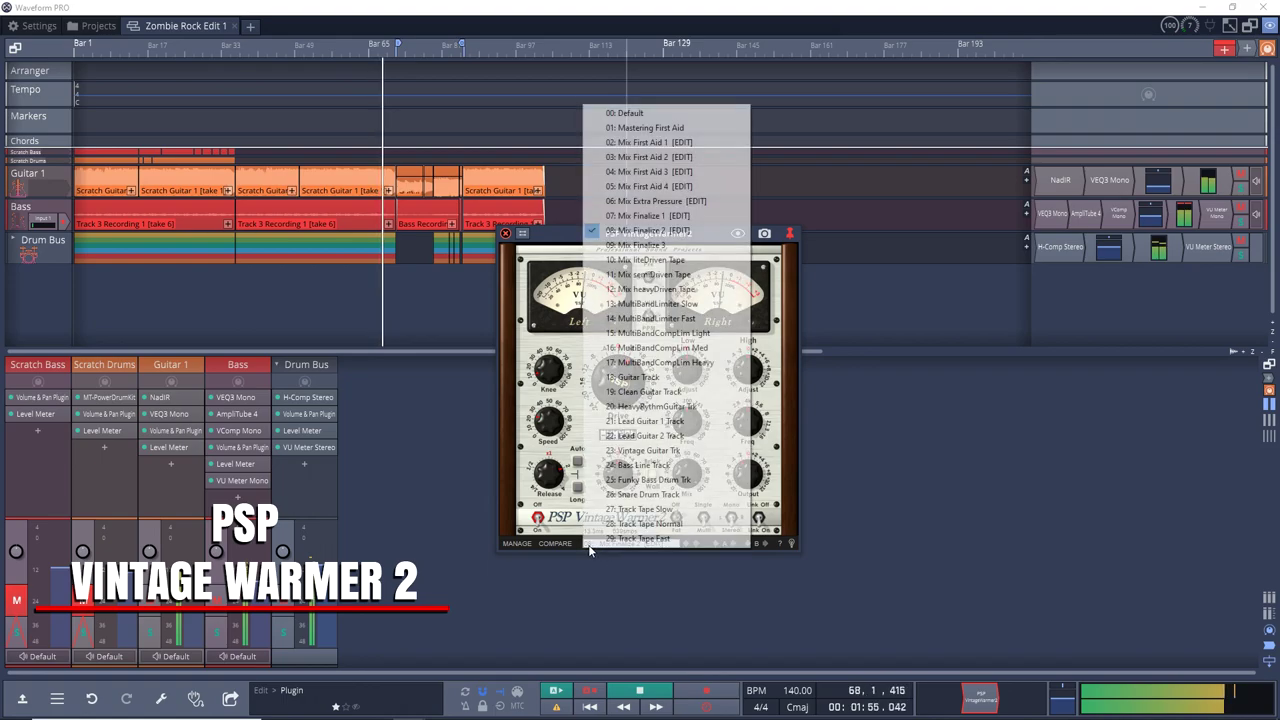
click(640, 245)
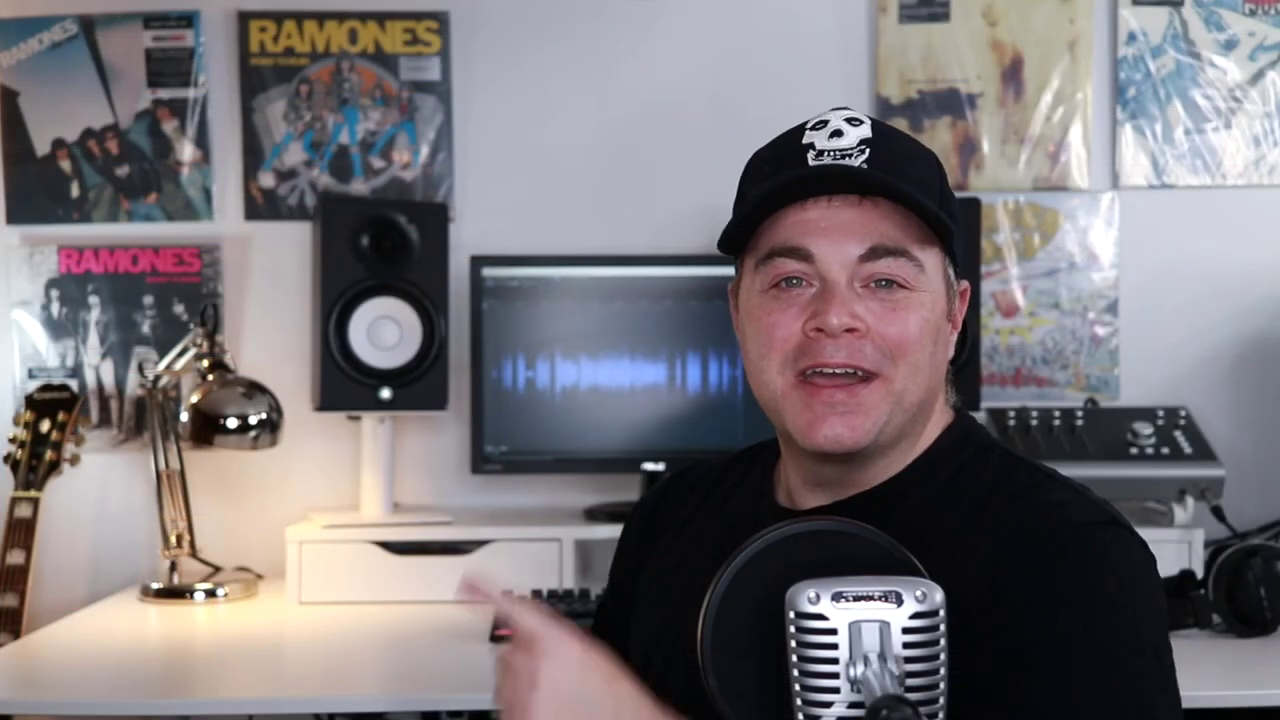